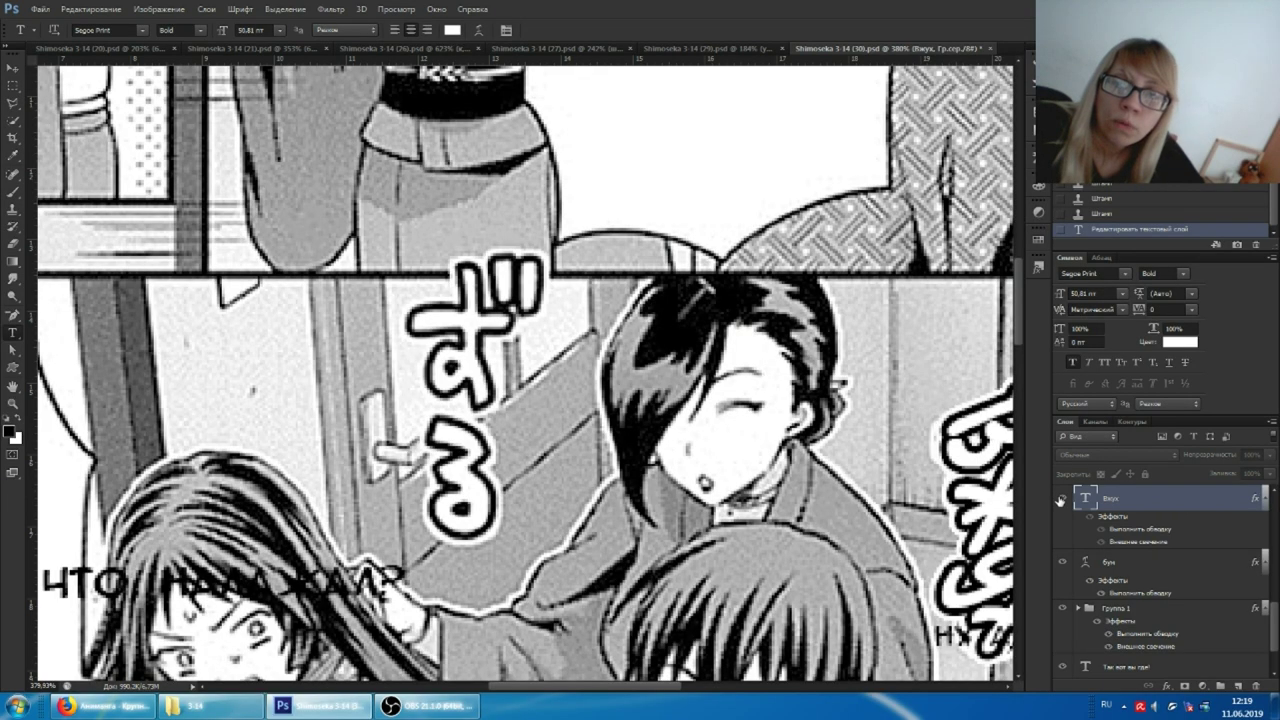
Toggle the Вжух layer's visibility to compare with the original ずる lettering, leaving it hidden
click(1062, 498)
click(1061, 499)
click(1061, 499)
click(1061, 499)
click(1061, 499)
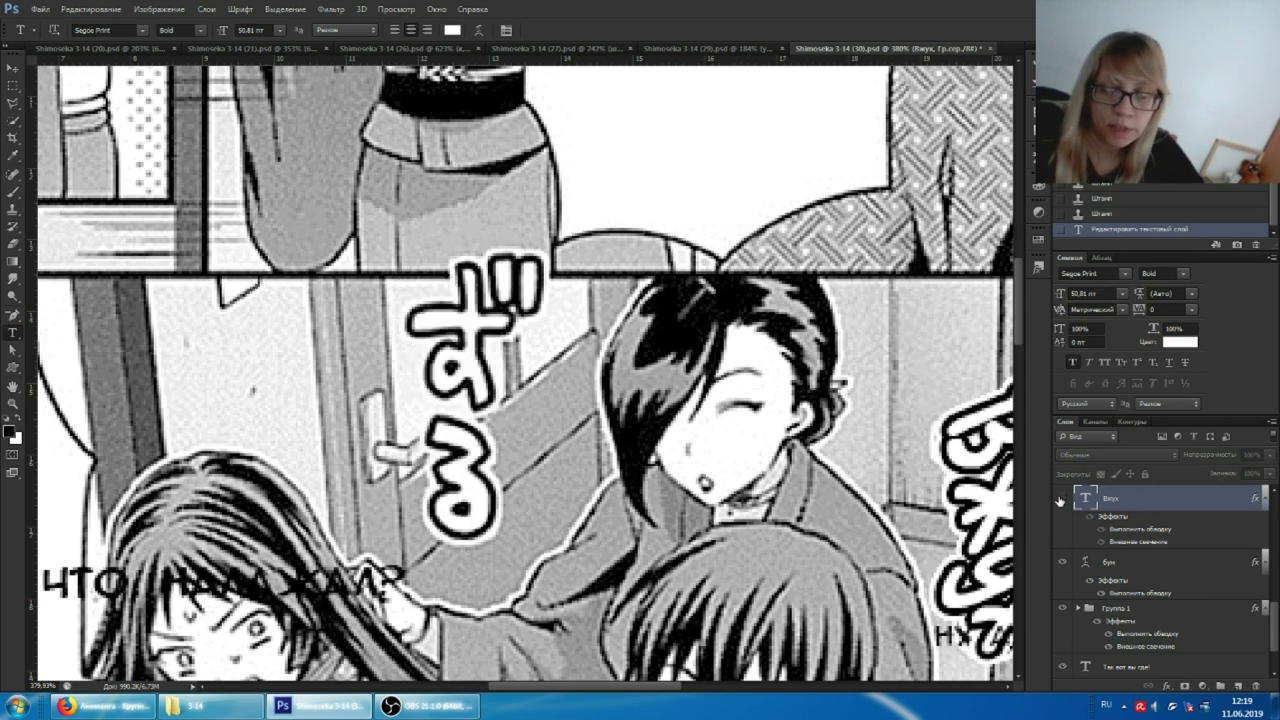
click(1061, 499)
click(1061, 499)
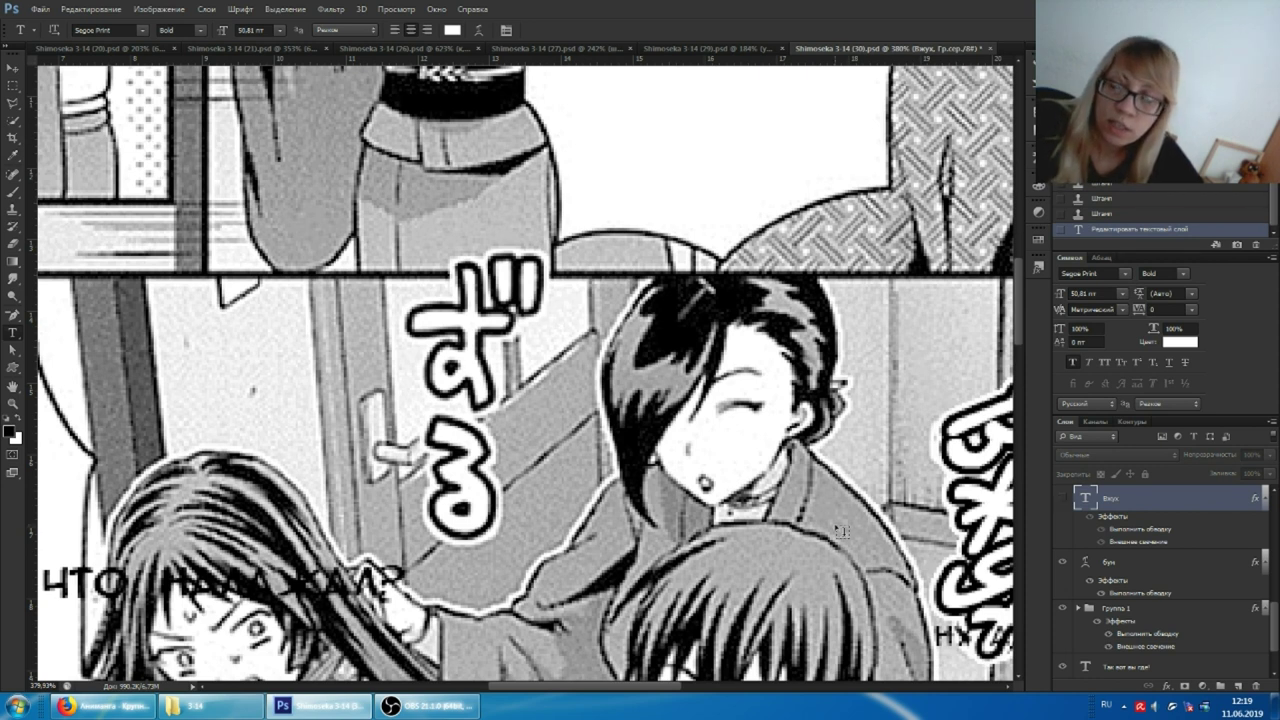
click(1061, 499)
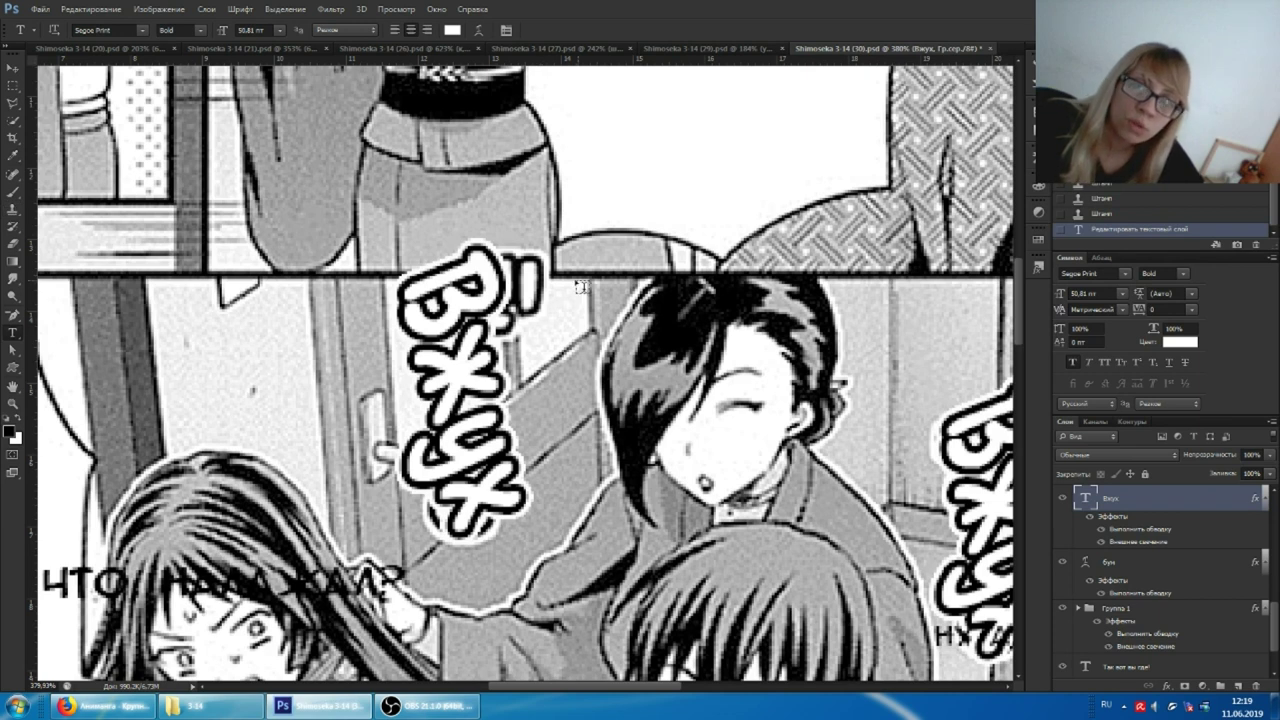
click(1063, 499)
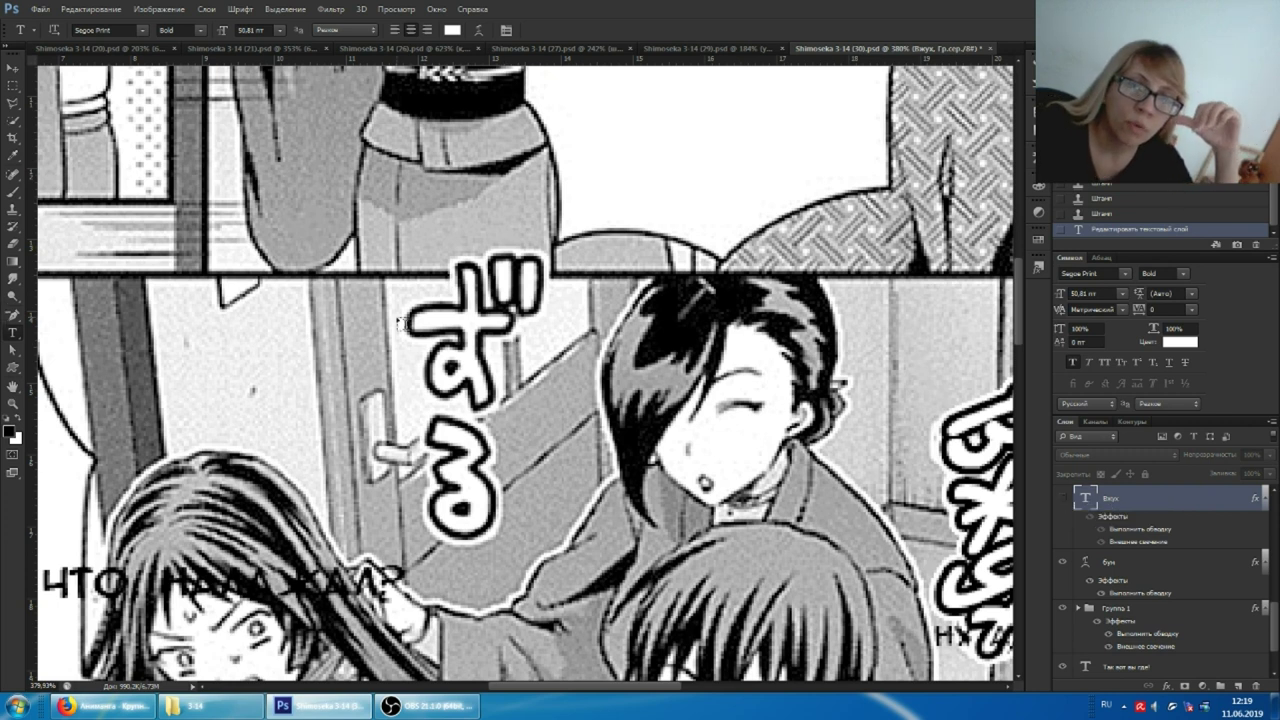
click(12, 243)
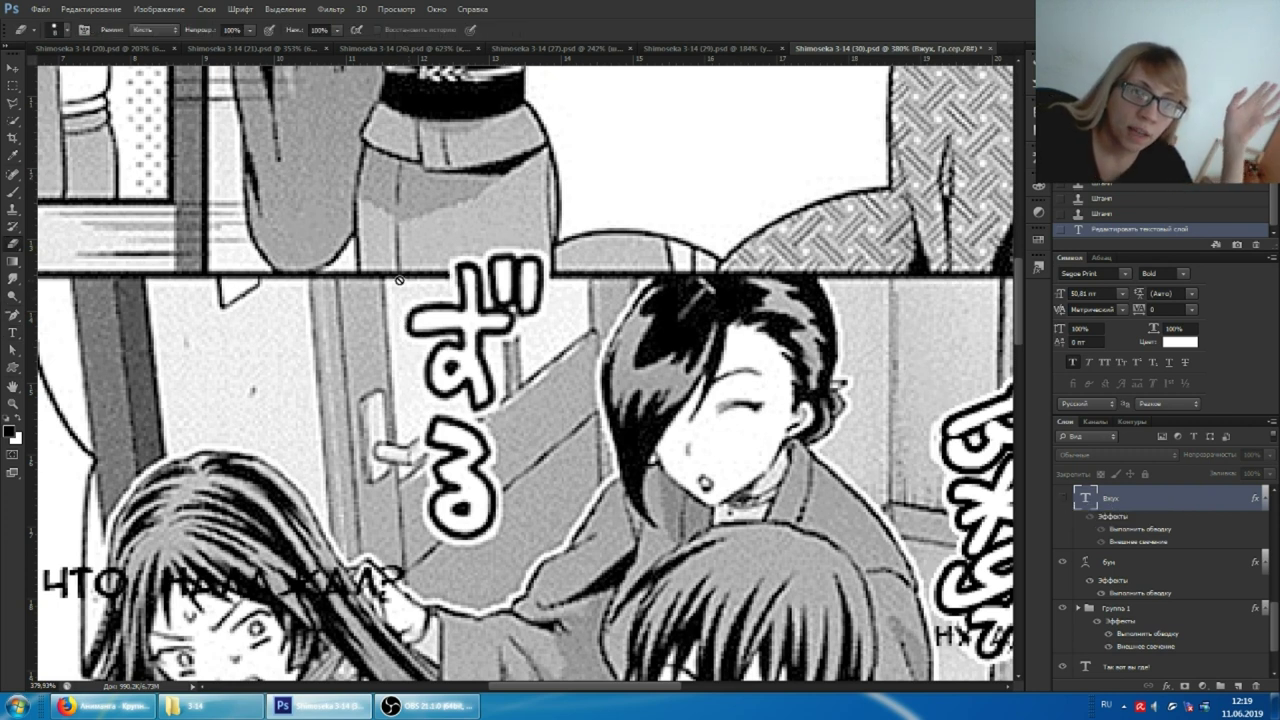
Erase the top stroke of the ず lettering on the Фон background layer
scroll(1120, 603, down, 2)
click(1128, 666)
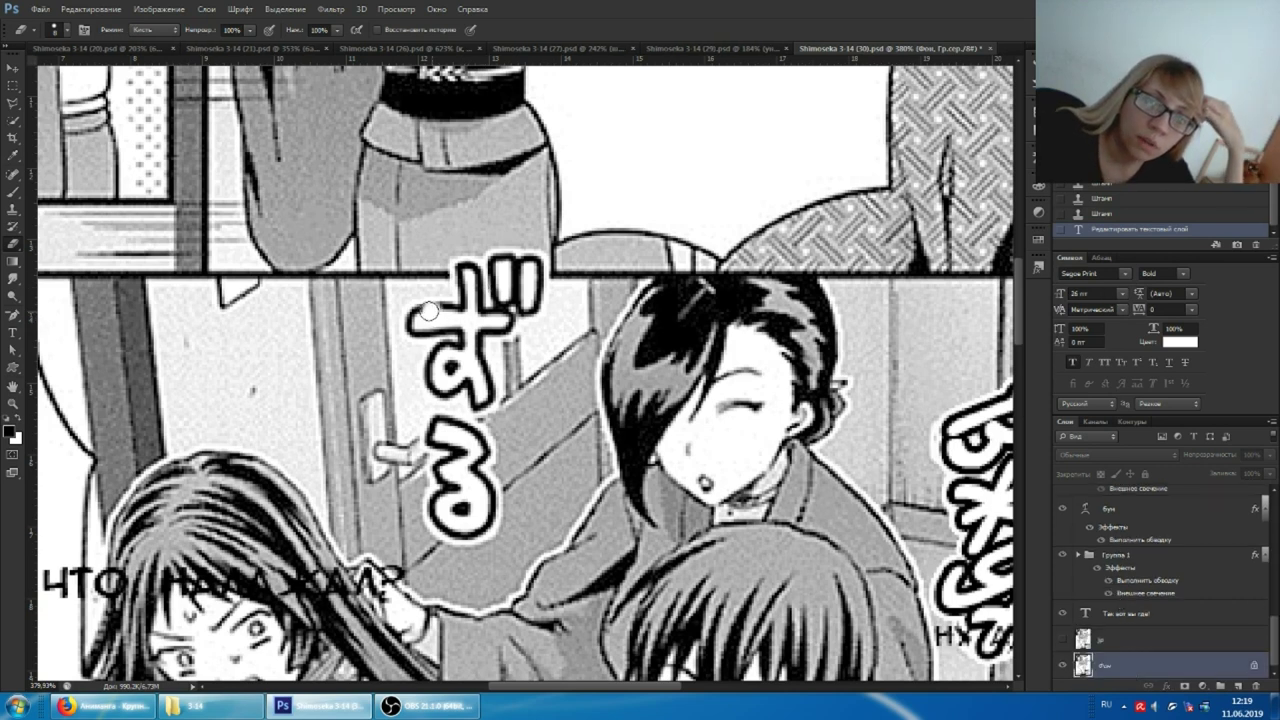
mouse_move(430, 333)
mouse_down()
mouse_move(455, 322)
mouse_move(437, 311)
mouse_move(460, 267)
mouse_move(540, 265)
mouse_up()
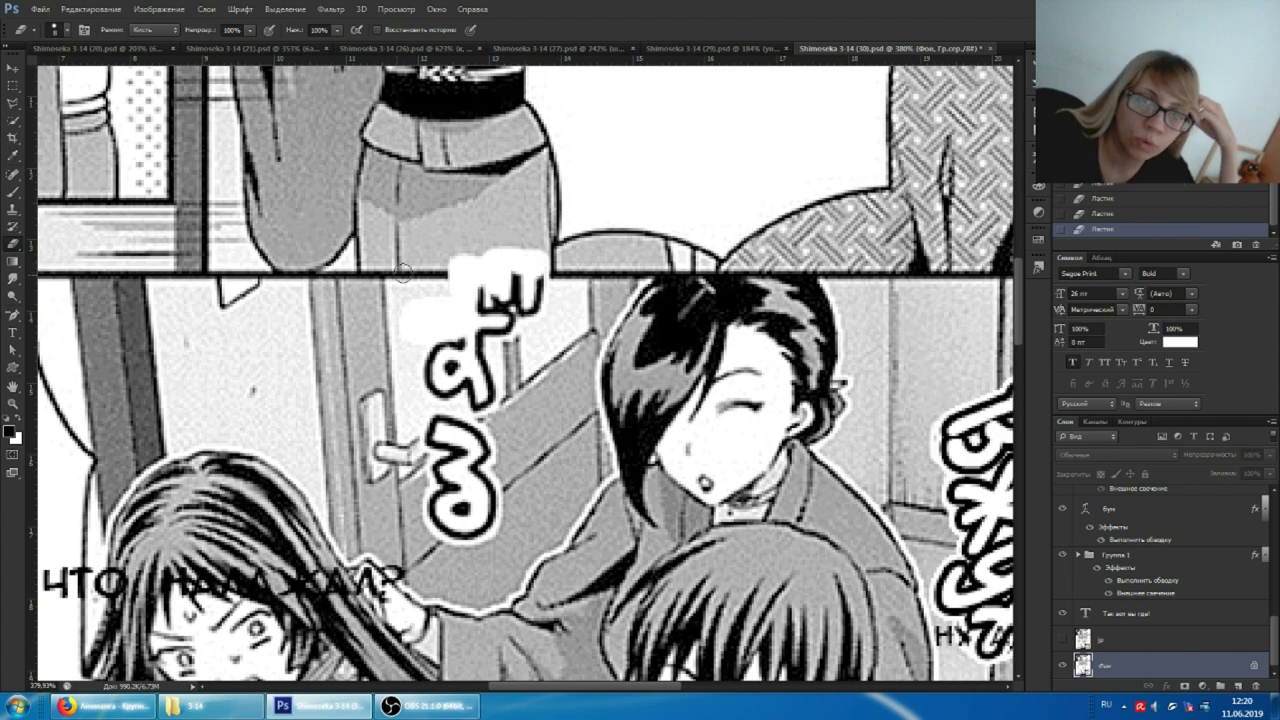
click(12, 207)
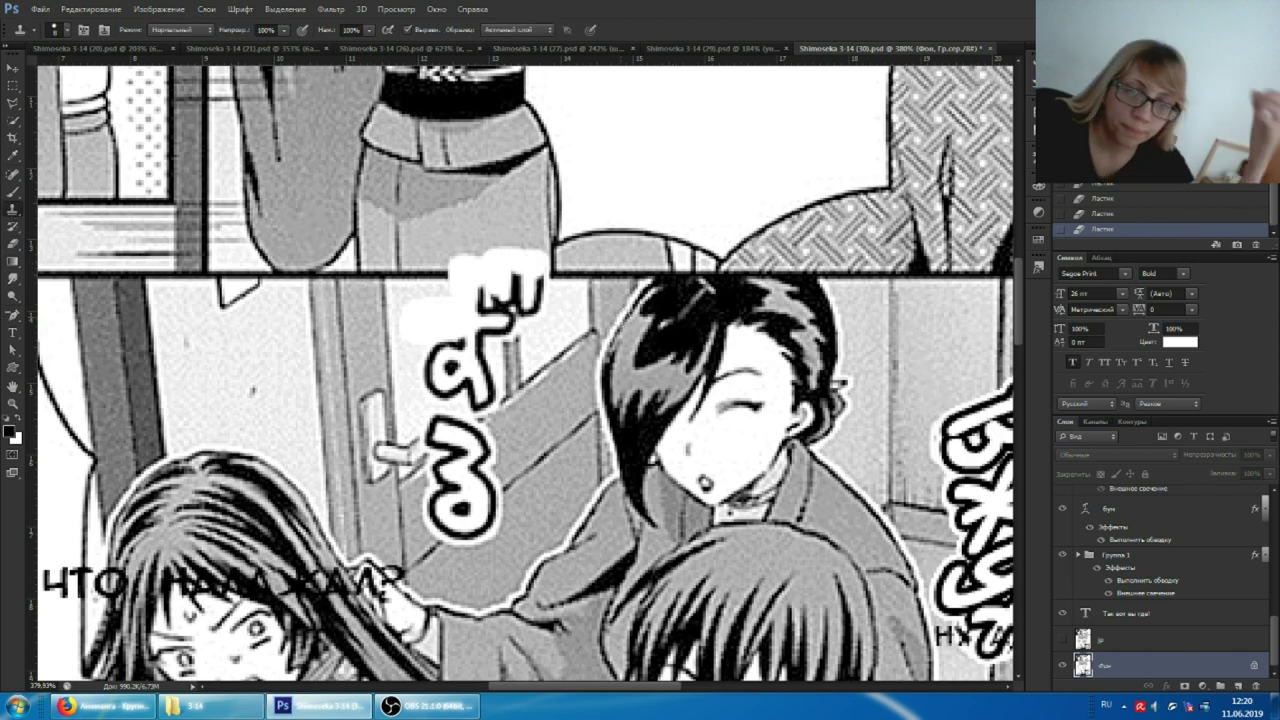
scroll(507, 323, up, 1)
scroll(507, 323, up, 2)
scroll(507, 323, up, 2)
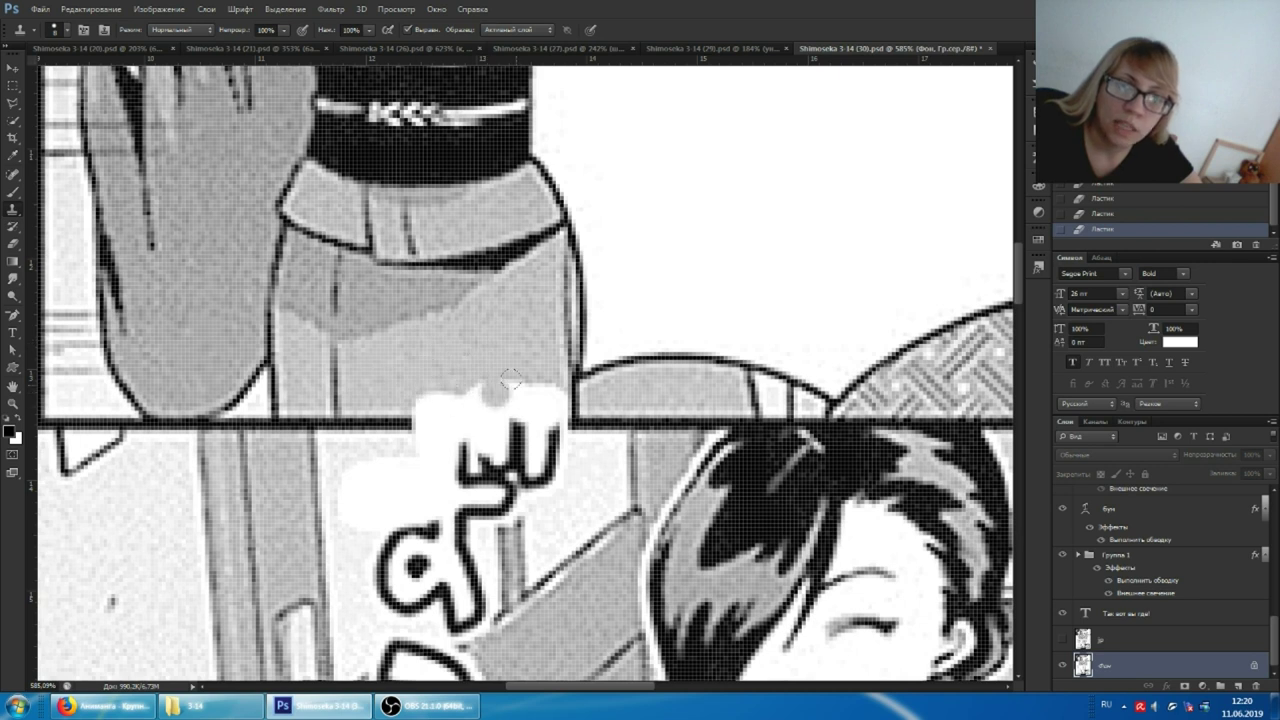
Try painting sampled light grey over the white patch with the Brush, then undo it
click(12, 195)
alt+click(500, 342)
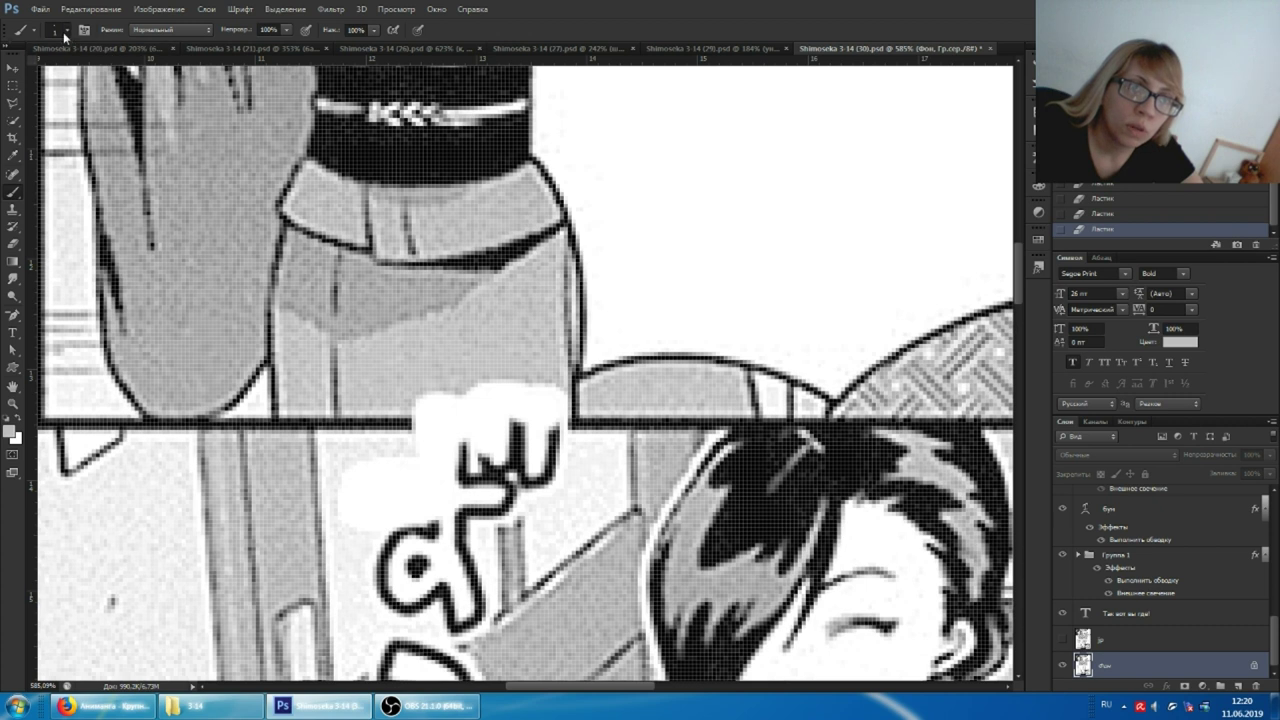
click(64, 35)
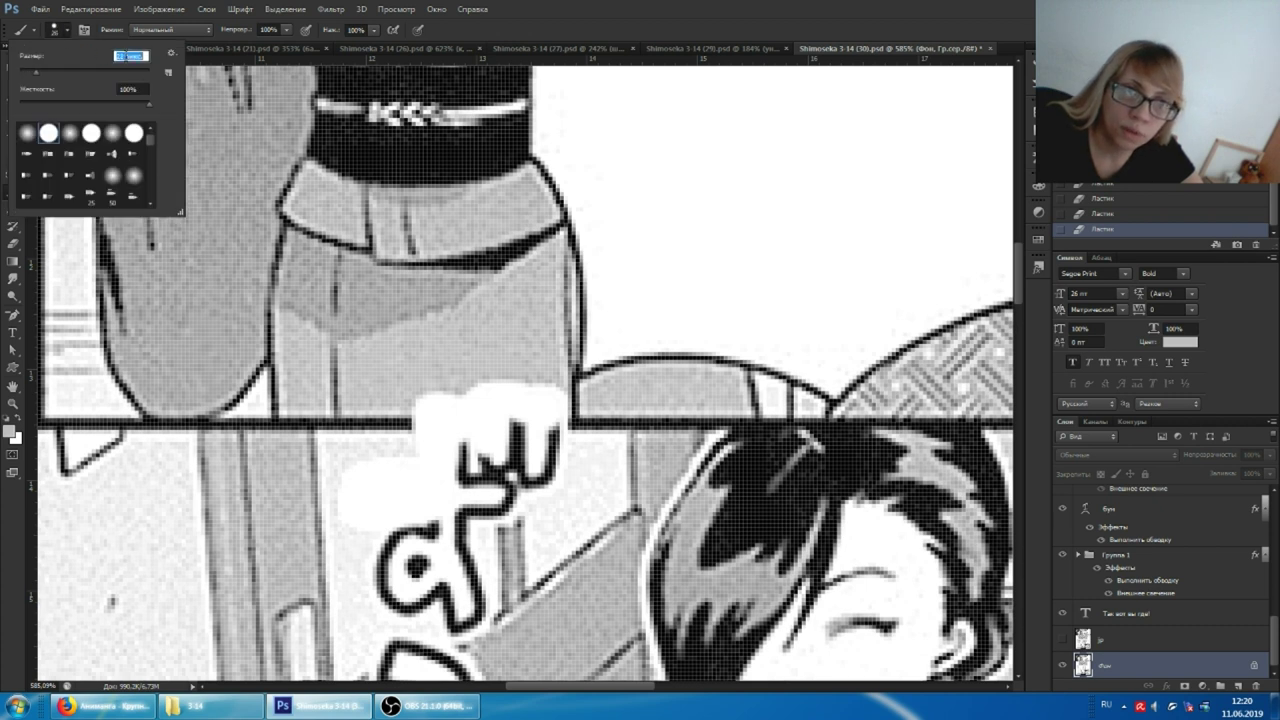
drag(420, 405, 471, 377)
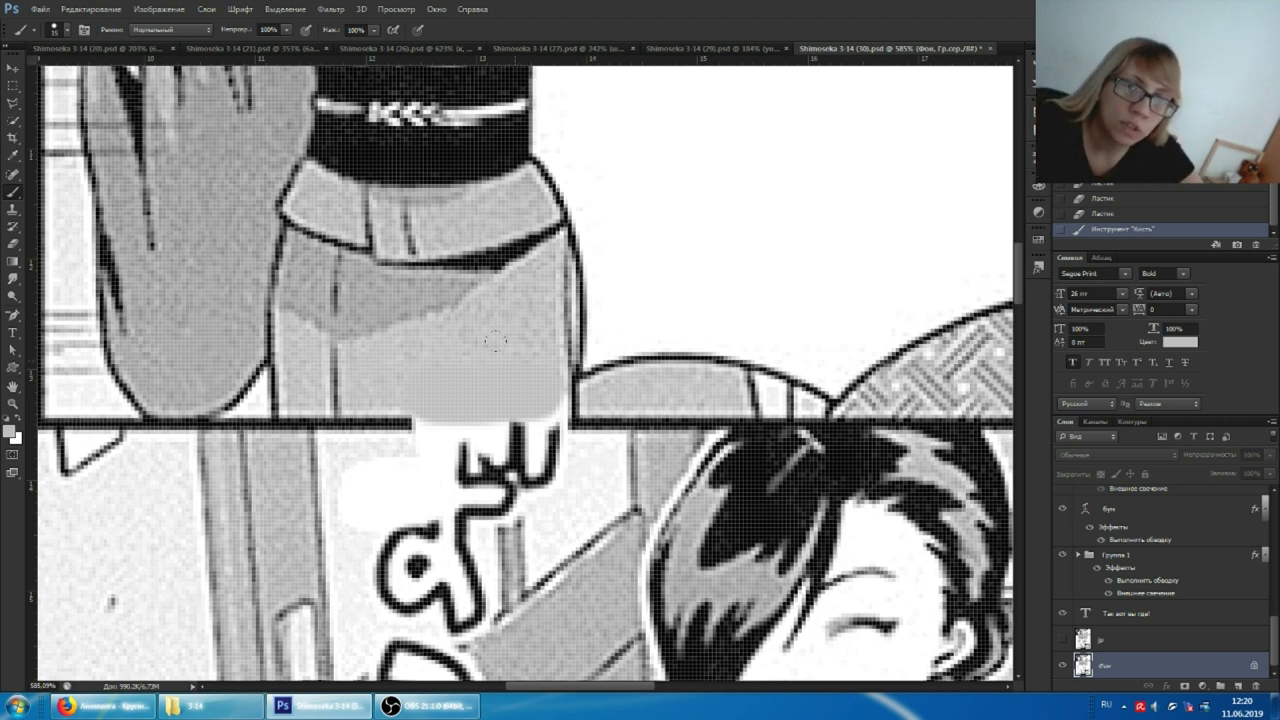
click(1112, 214)
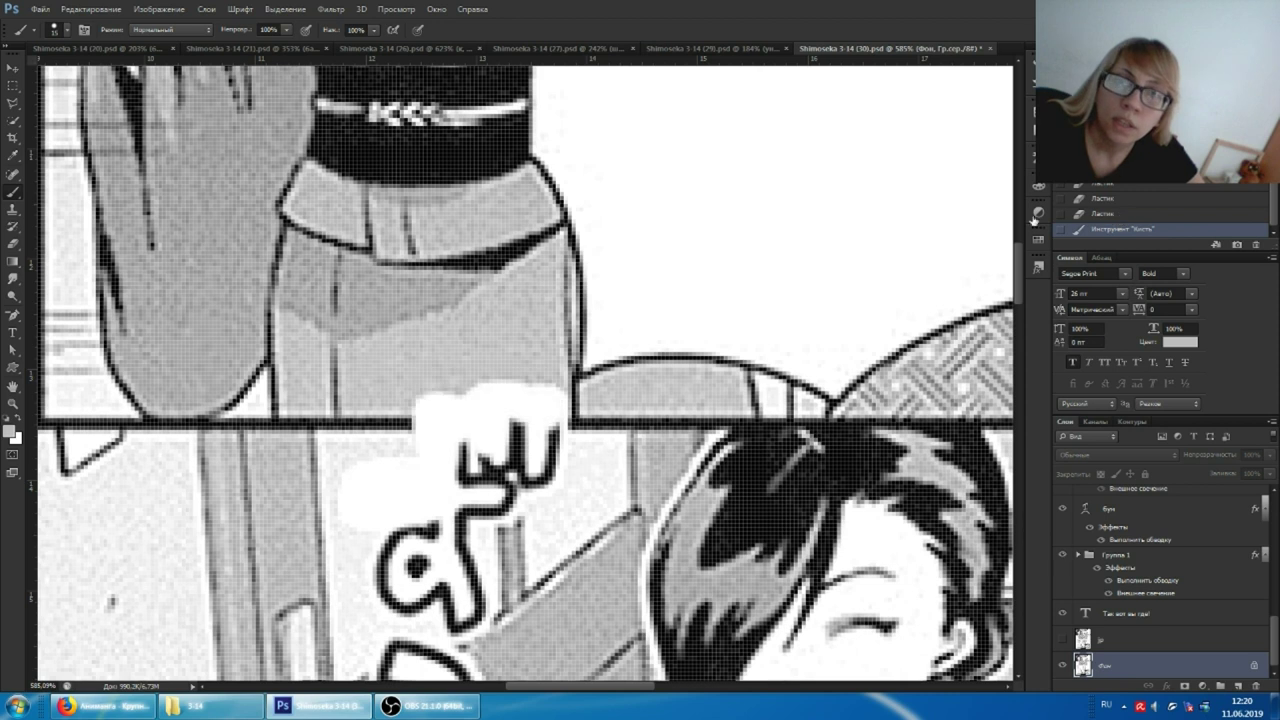
Sample the grey trousers with the Clone Stamp and clone over the white blob
click(16, 208)
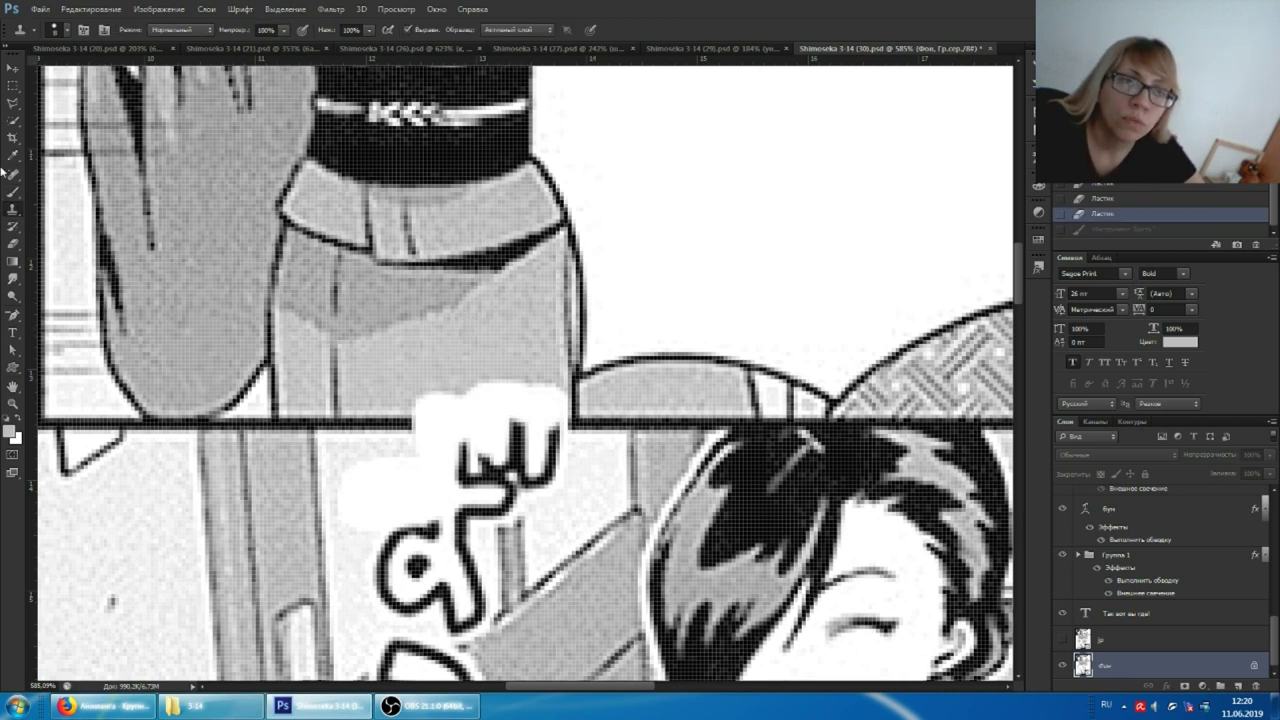
click(11, 176)
click(14, 210)
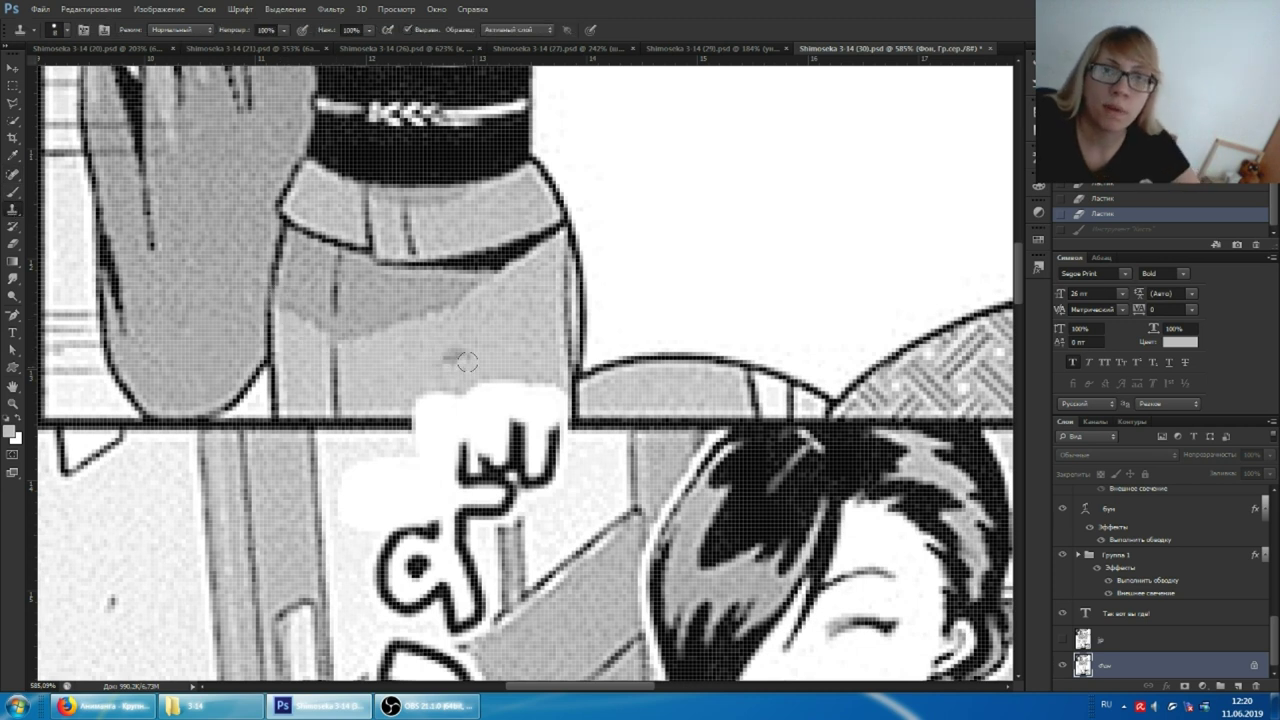
alt+click(519, 333)
click(512, 321)
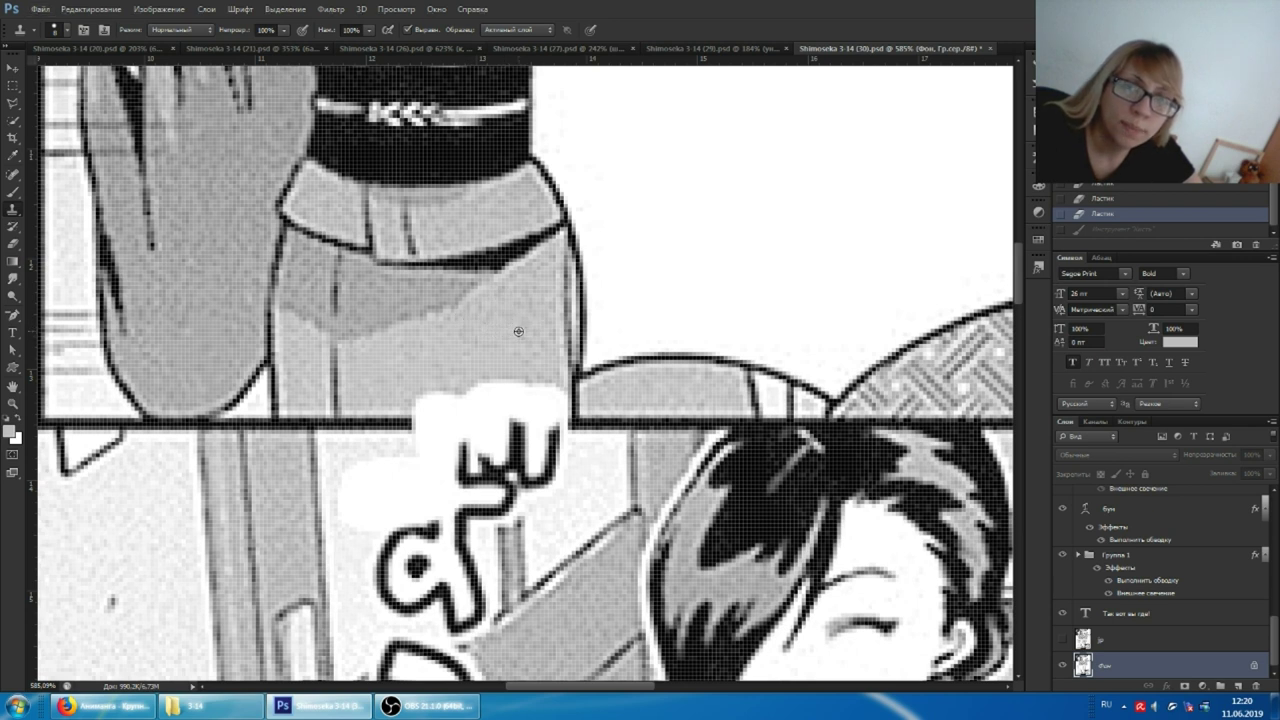
mouse_move(537, 390)
mouse_down()
mouse_move(474, 389)
mouse_move(560, 398)
mouse_up()
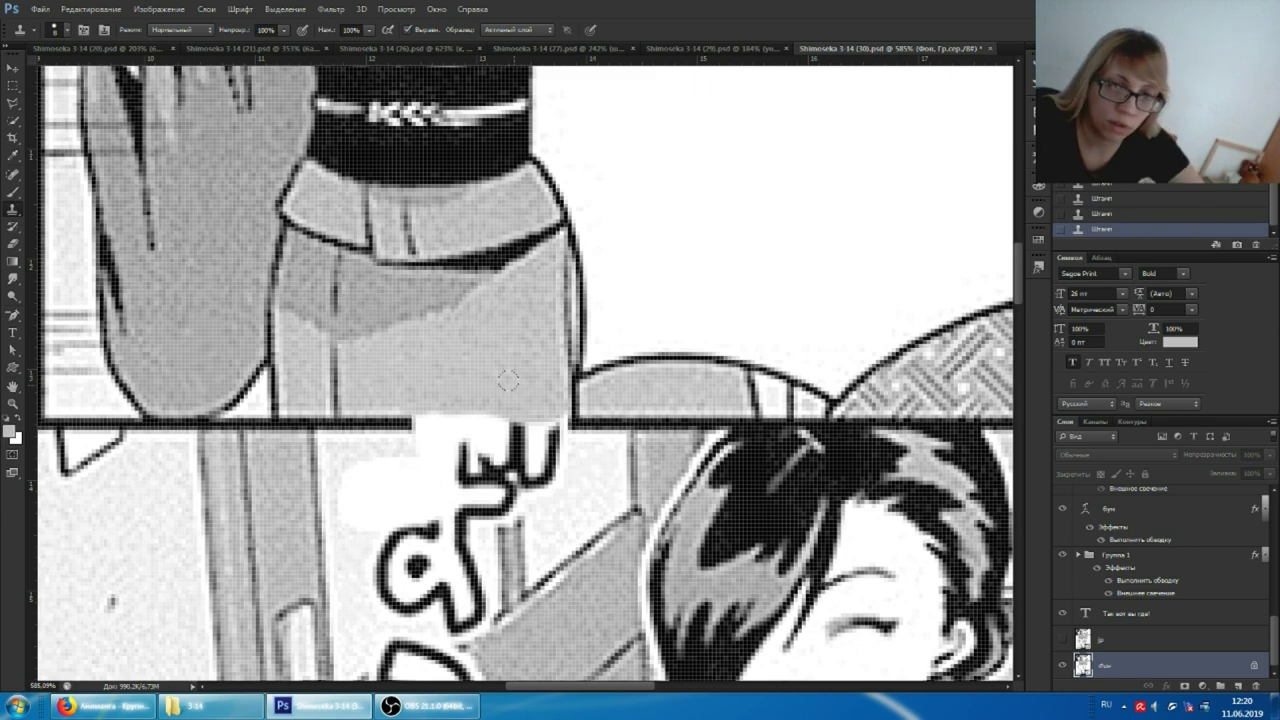
Clone grey texture along the panel border in two strokes above the erased ず
scroll(508, 380, down, 2)
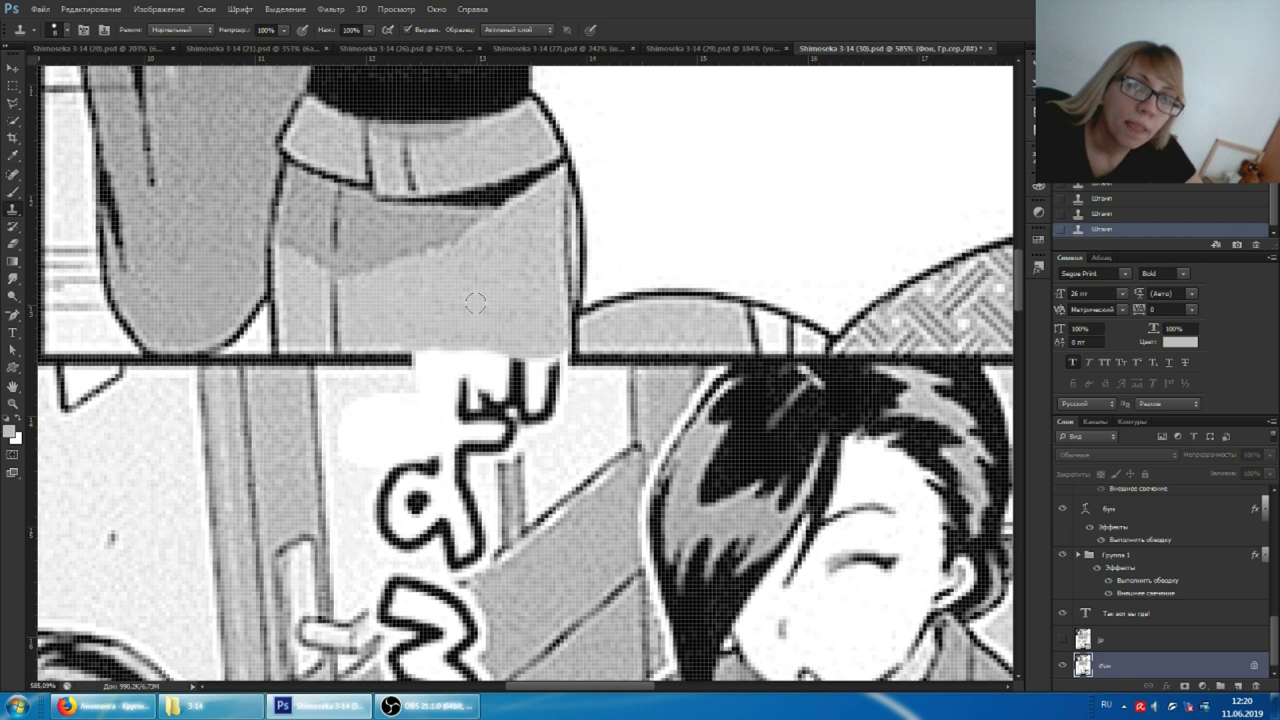
drag(483, 340, 433, 340)
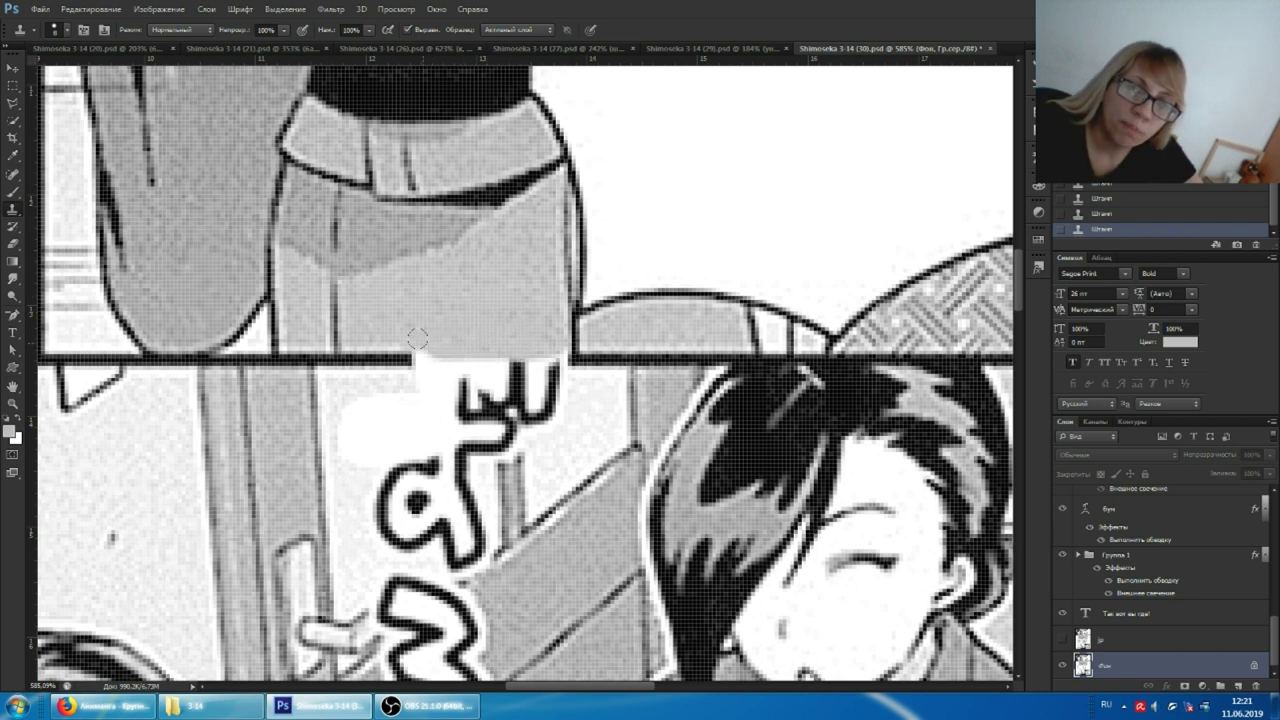
drag(546, 347, 471, 347)
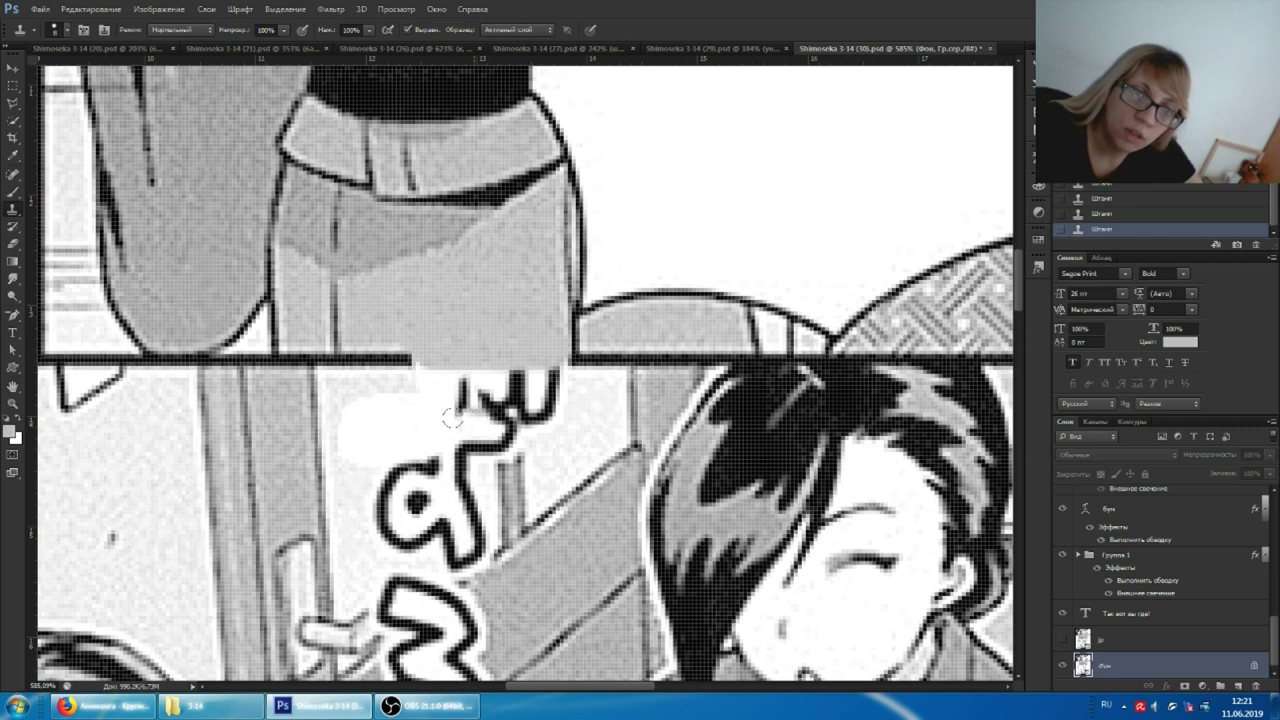
scroll(430, 430, down, 2)
scroll(397, 478, left, 2)
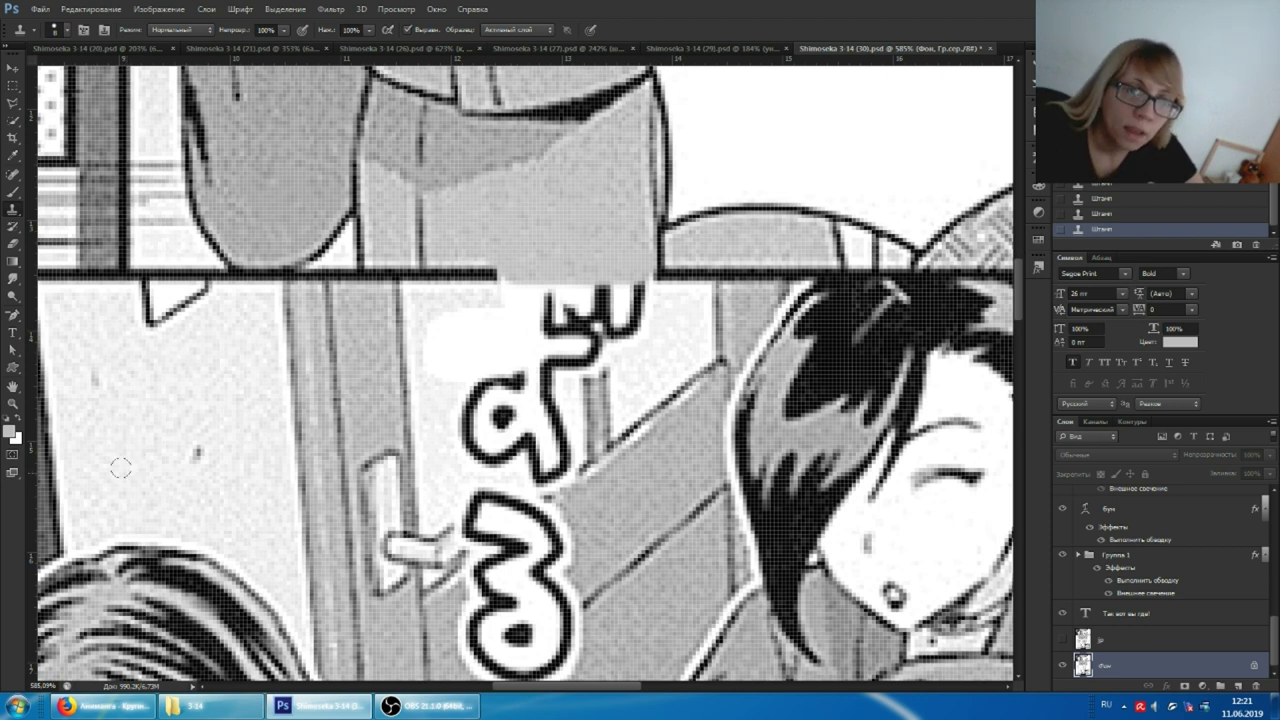
Clone wall texture over the ず lettering strokes and leftover dark specks
mouse_move(480, 460)
mouse_down()
mouse_move(500, 415)
mouse_move(455, 395)
mouse_move(497, 417)
mouse_move(535, 390)
mouse_up()
mouse_move(540, 470)
mouse_down()
mouse_move(527, 433)
mouse_move(558, 455)
mouse_move(553, 388)
mouse_move(543, 397)
mouse_move(429, 359)
mouse_move(446, 312)
mouse_move(553, 360)
mouse_up()
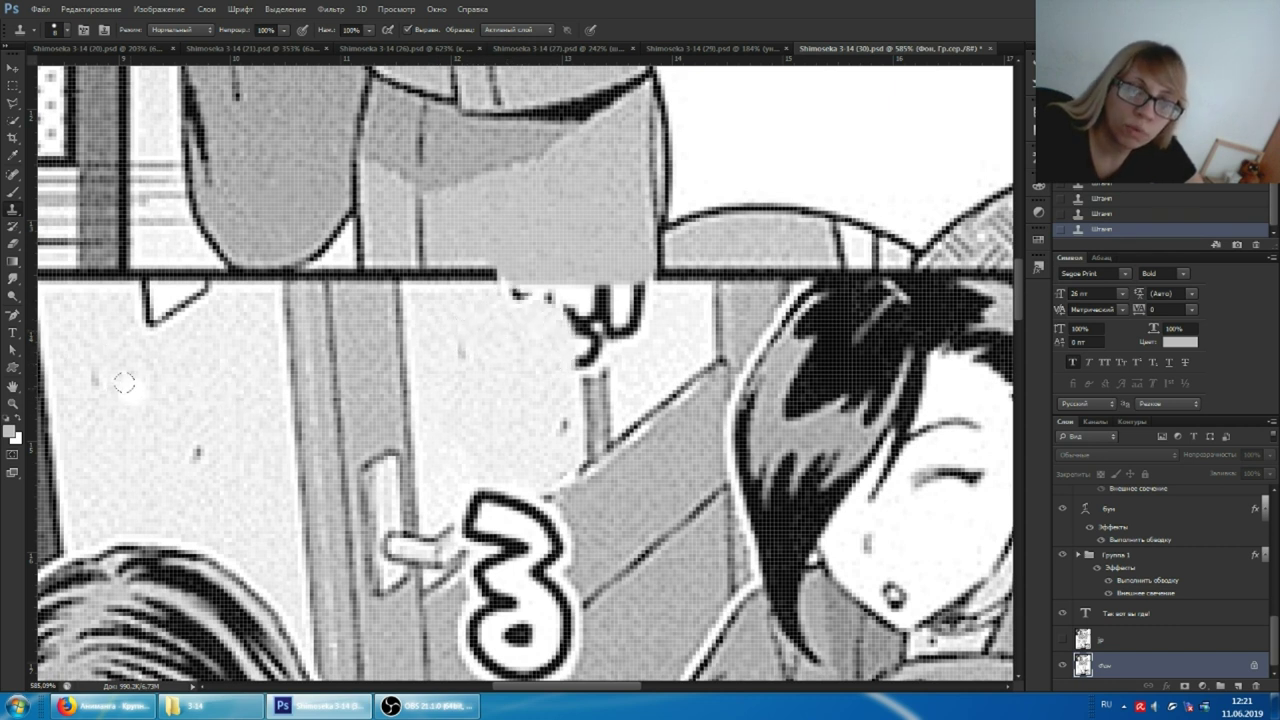
click(502, 414)
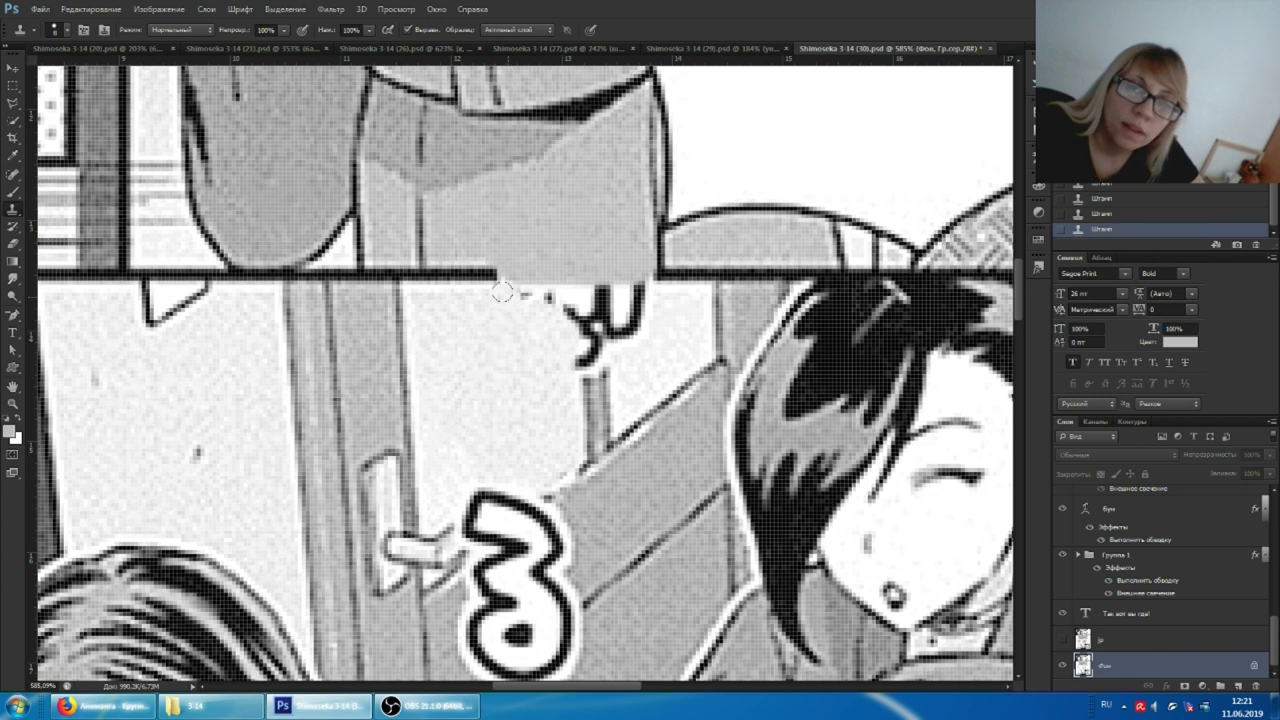
drag(539, 295, 510, 291)
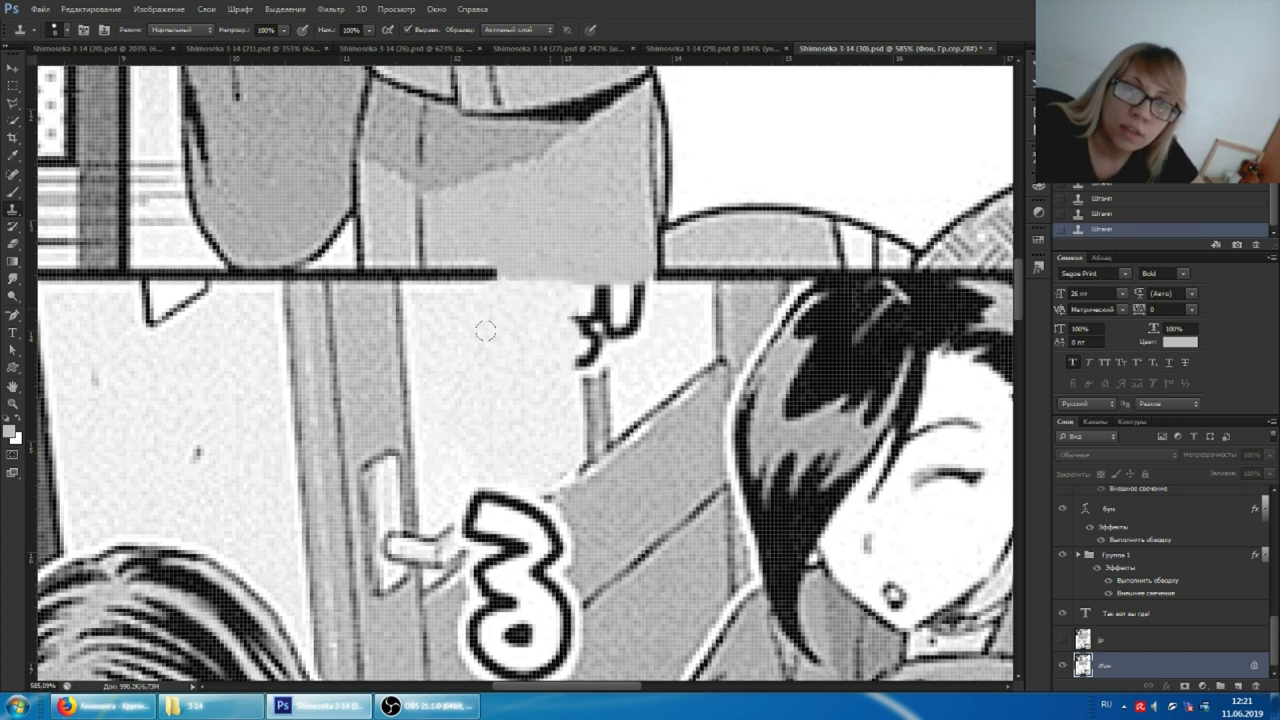
mouse_move(493, 358)
mouse_down()
mouse_move(570, 360)
mouse_move(585, 348)
mouse_move(531, 347)
mouse_up()
mouse_move(582, 305)
mouse_down()
mouse_move(604, 297)
mouse_move(634, 320)
mouse_up()
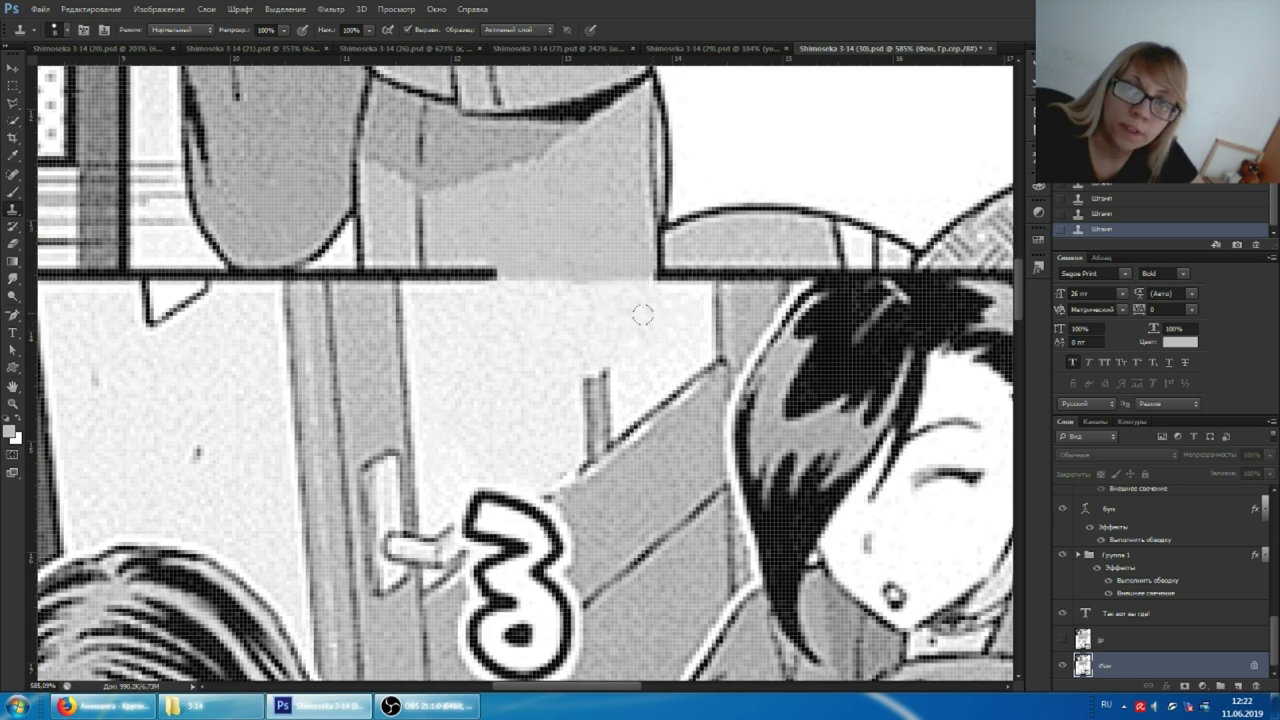
Clone away the curly 3-shaped mark on the door, including its curls and lower arc
scroll(532, 363, down, 3)
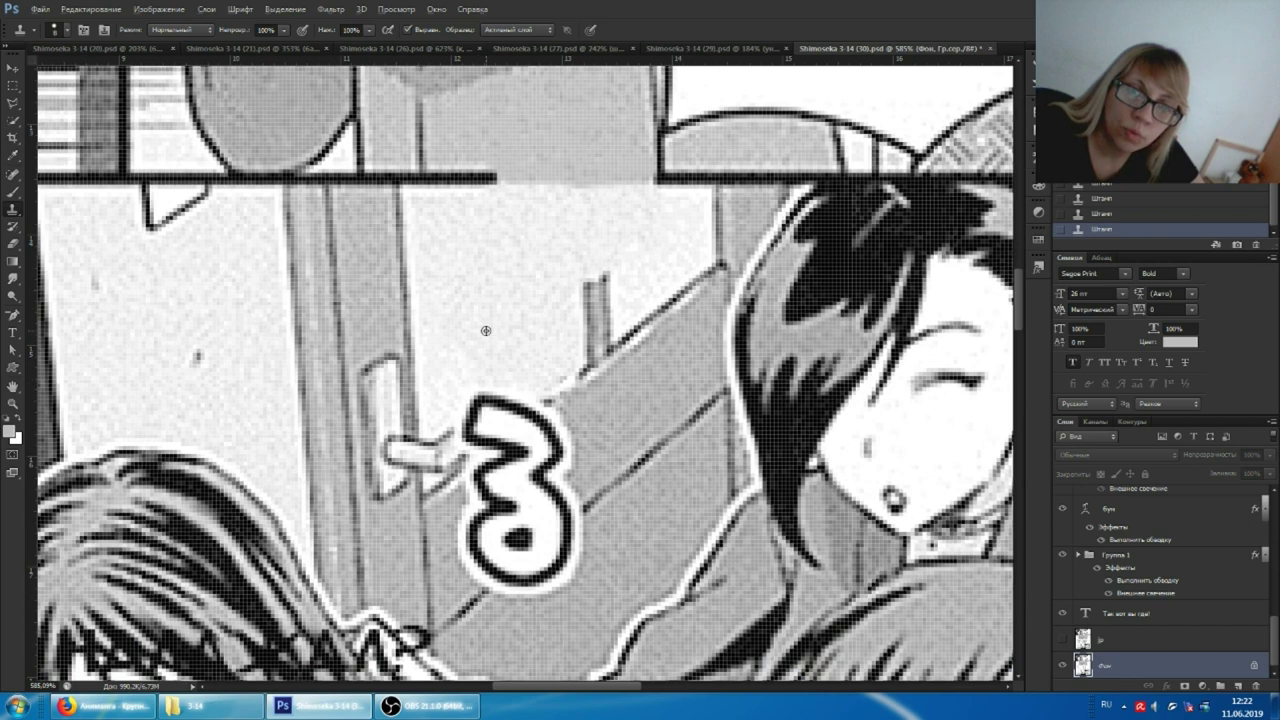
drag(470, 440, 499, 400)
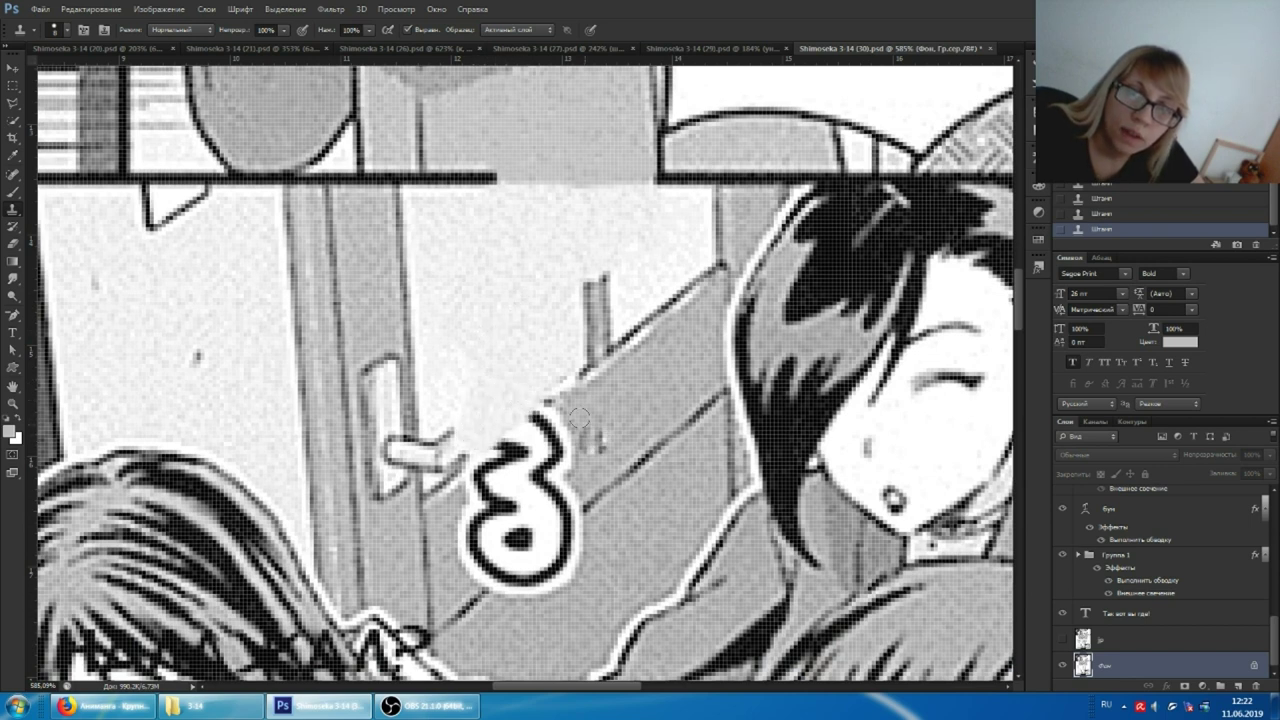
scroll(620, 360, down, 2)
mouse_move(570, 372)
mouse_down()
mouse_move(548, 362)
mouse_move(508, 385)
mouse_move(468, 440)
mouse_move(545, 405)
mouse_move(470, 448)
mouse_up()
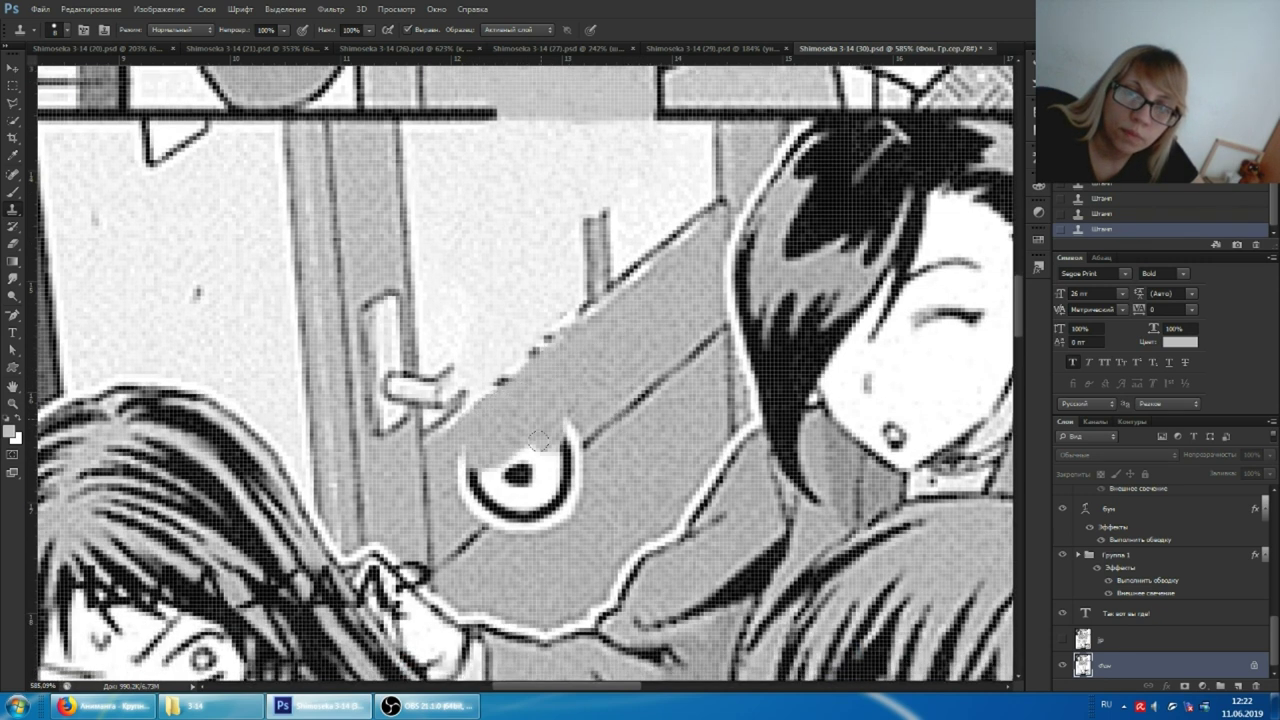
drag(555, 458, 460, 448)
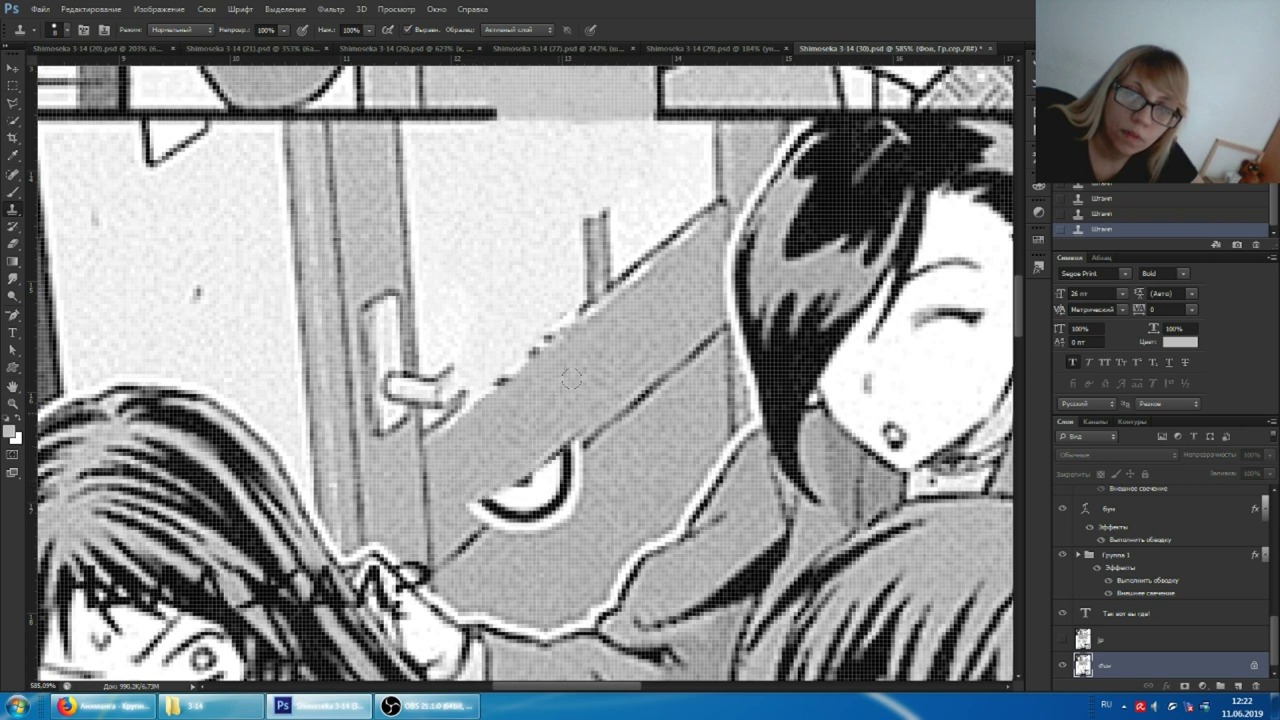
mouse_move(560, 440)
mouse_down()
mouse_move(485, 500)
mouse_move(502, 512)
mouse_move(545, 495)
mouse_move(556, 463)
mouse_move(532, 508)
mouse_up()
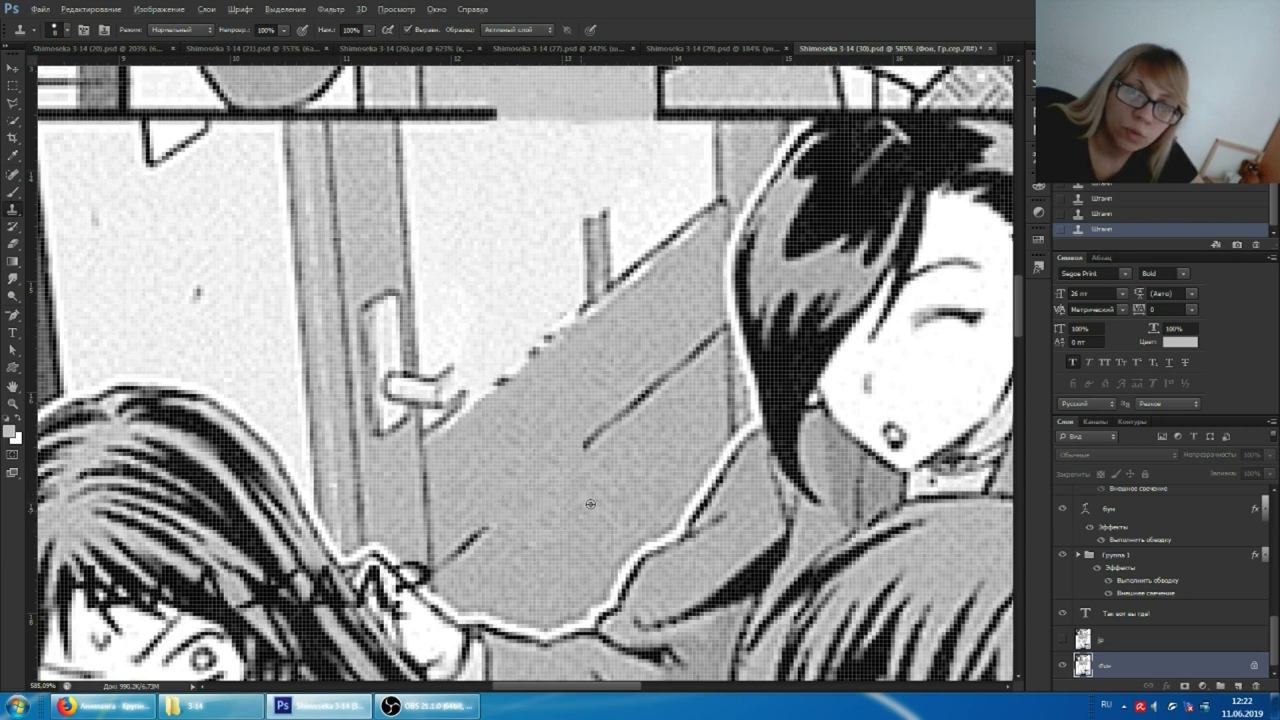
scroll(528, 537, down, 2)
scroll(540, 480, down, 2)
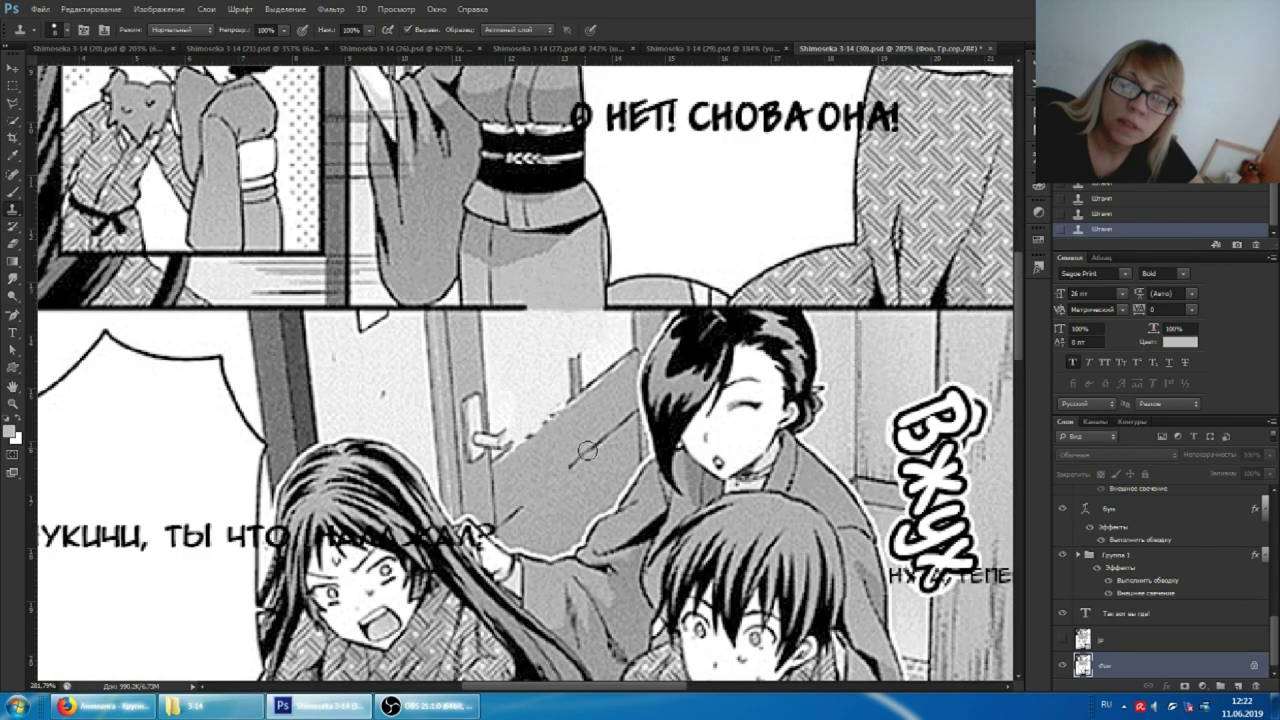
scroll(566, 413, right, 1)
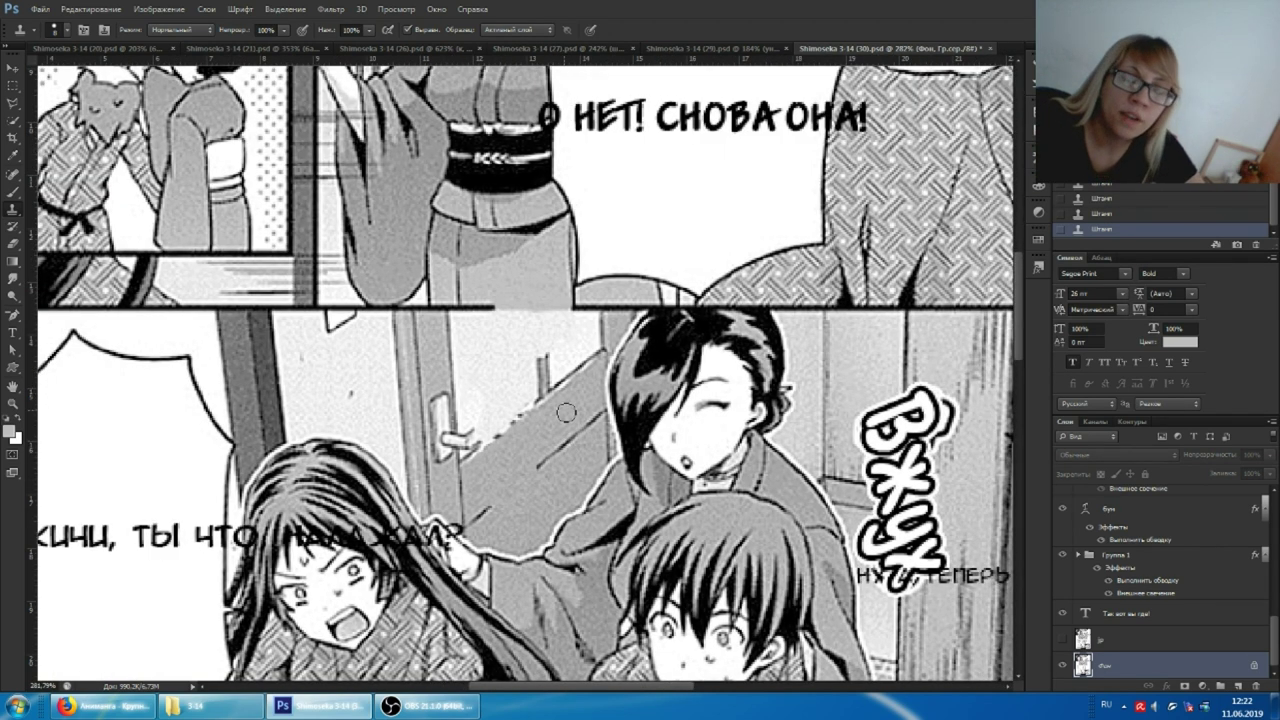
scroll(537, 390, up, 2)
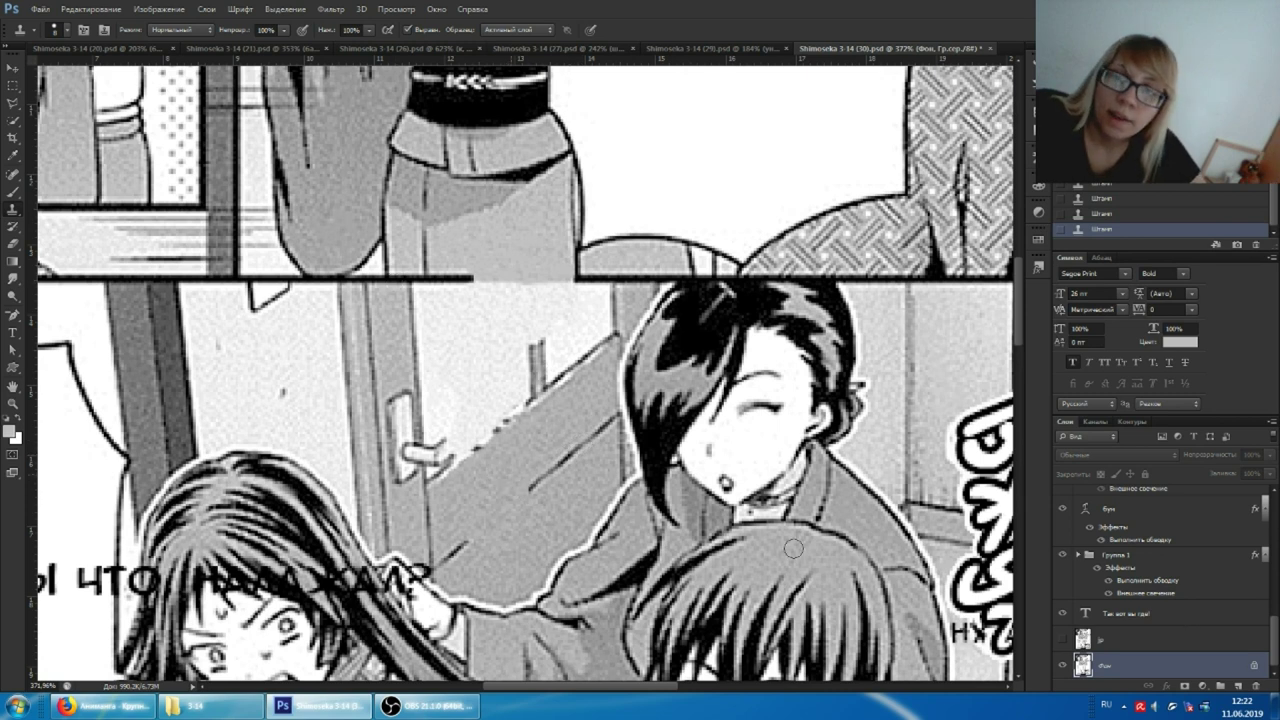
scroll(1173, 630, up, 2)
scroll(1140, 600, up, 2)
scroll(1105, 572, up, 2)
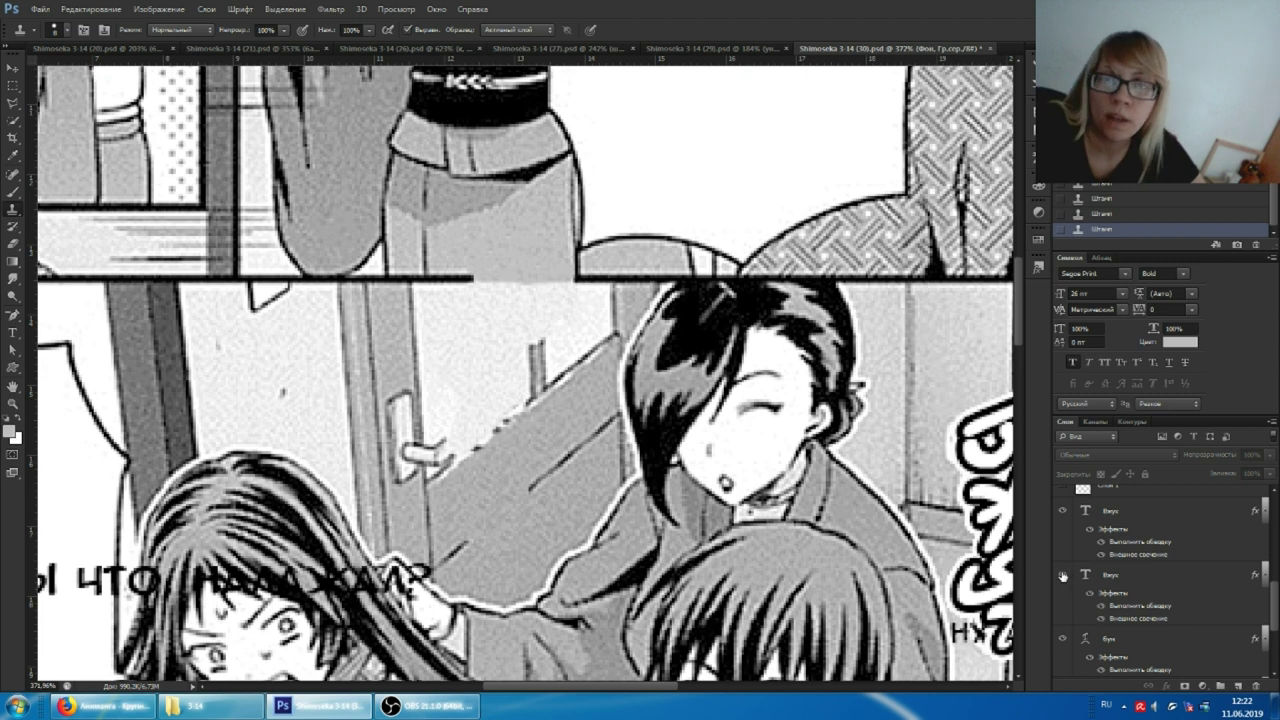
click(1063, 575)
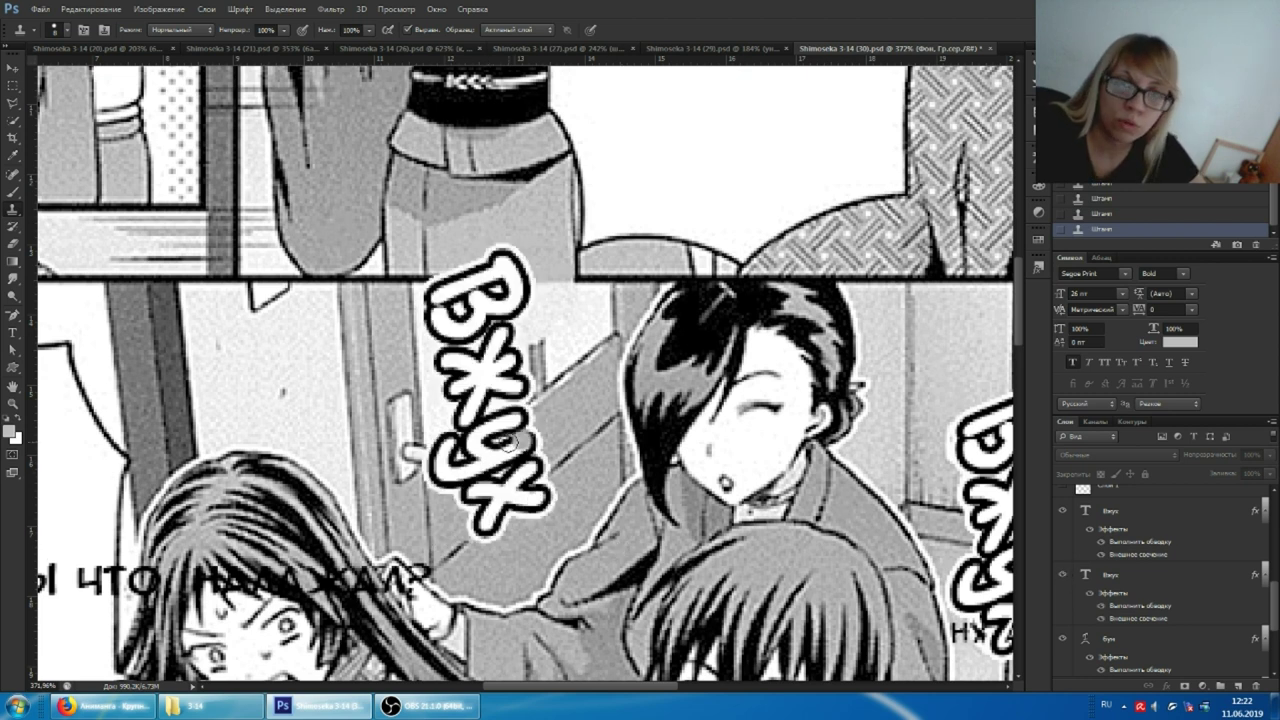
scroll(1068, 667, up, 1)
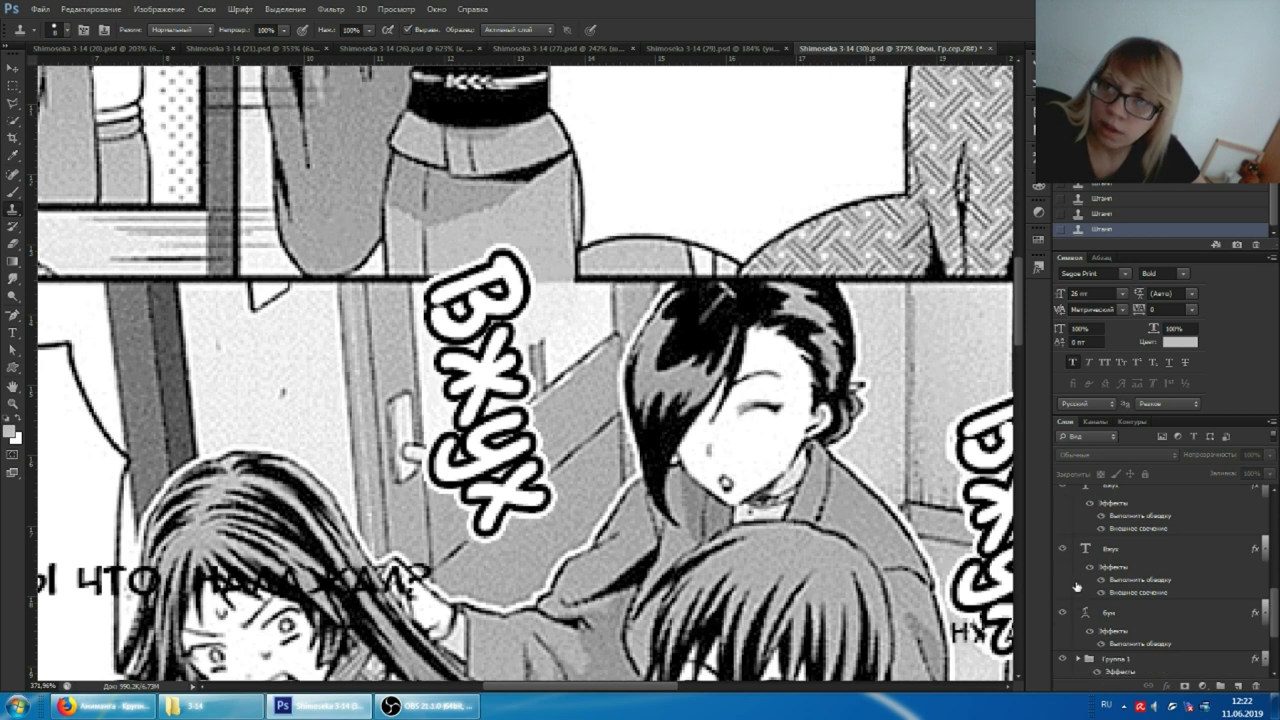
click(1063, 537)
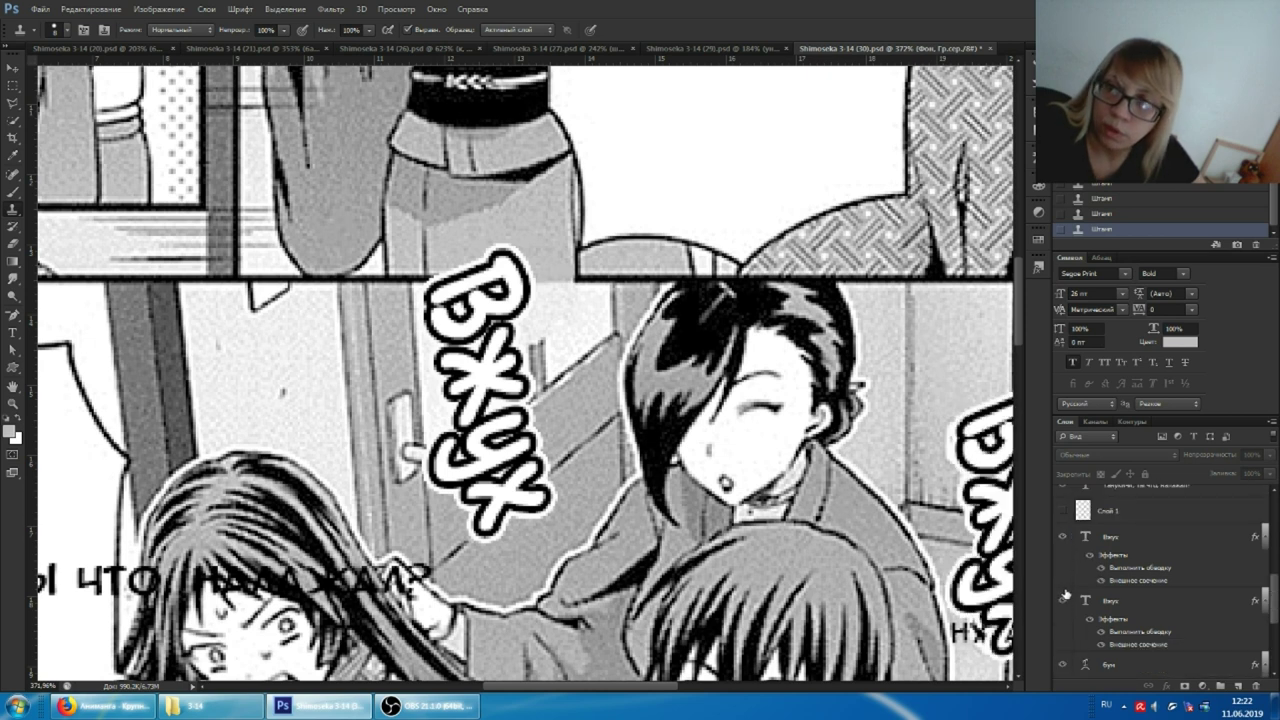
click(1063, 604)
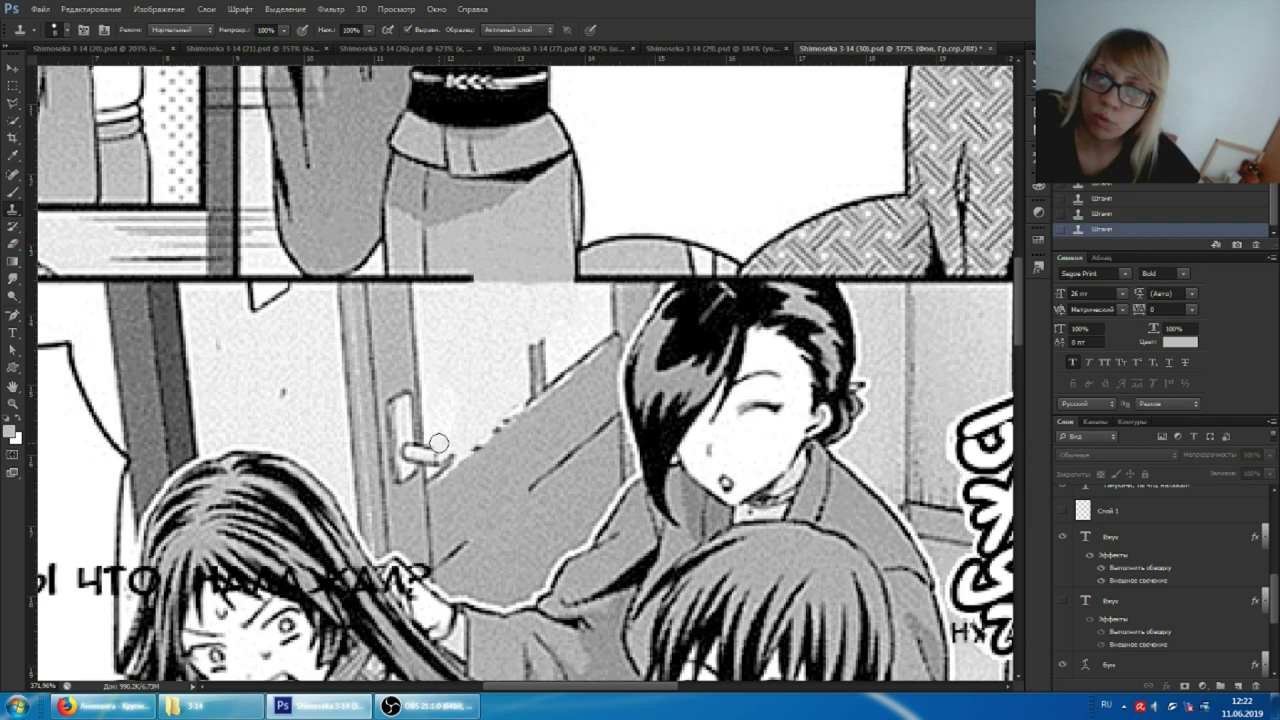
Show the second Вжух layer and briefly toggle both Вжух layers to check them
click(1063, 600)
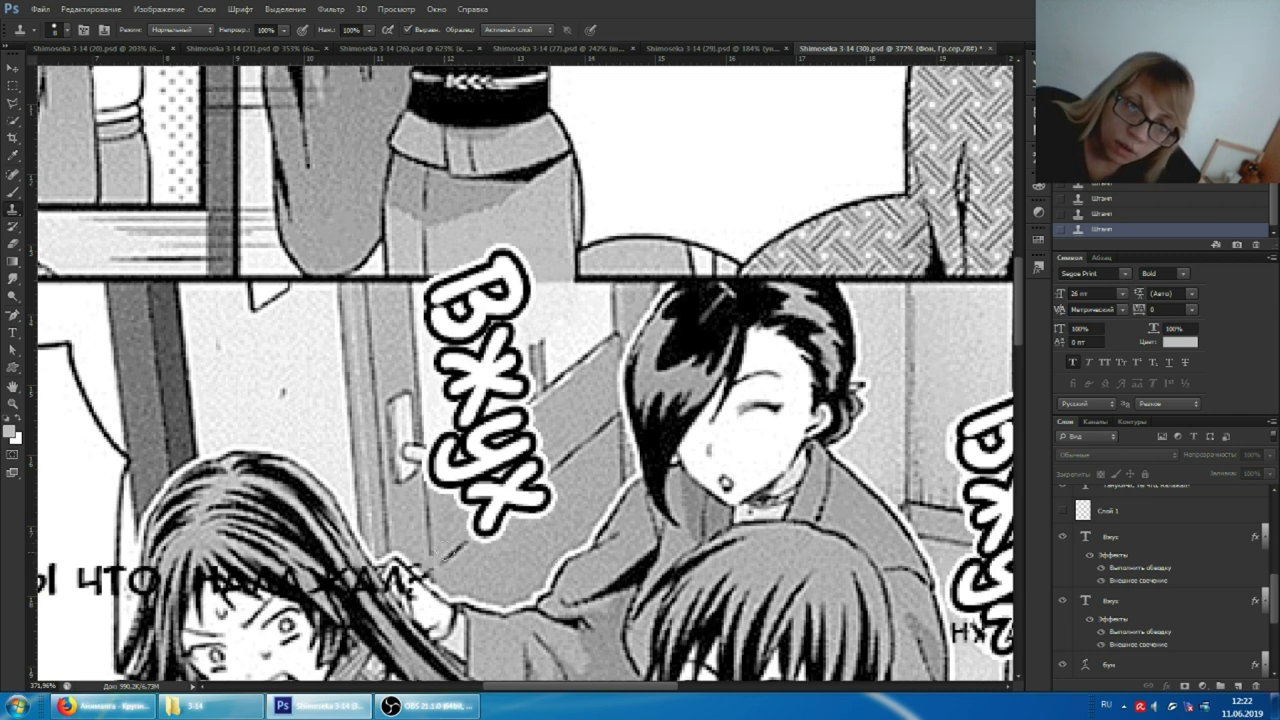
double_click(1062, 539)
click(1063, 601)
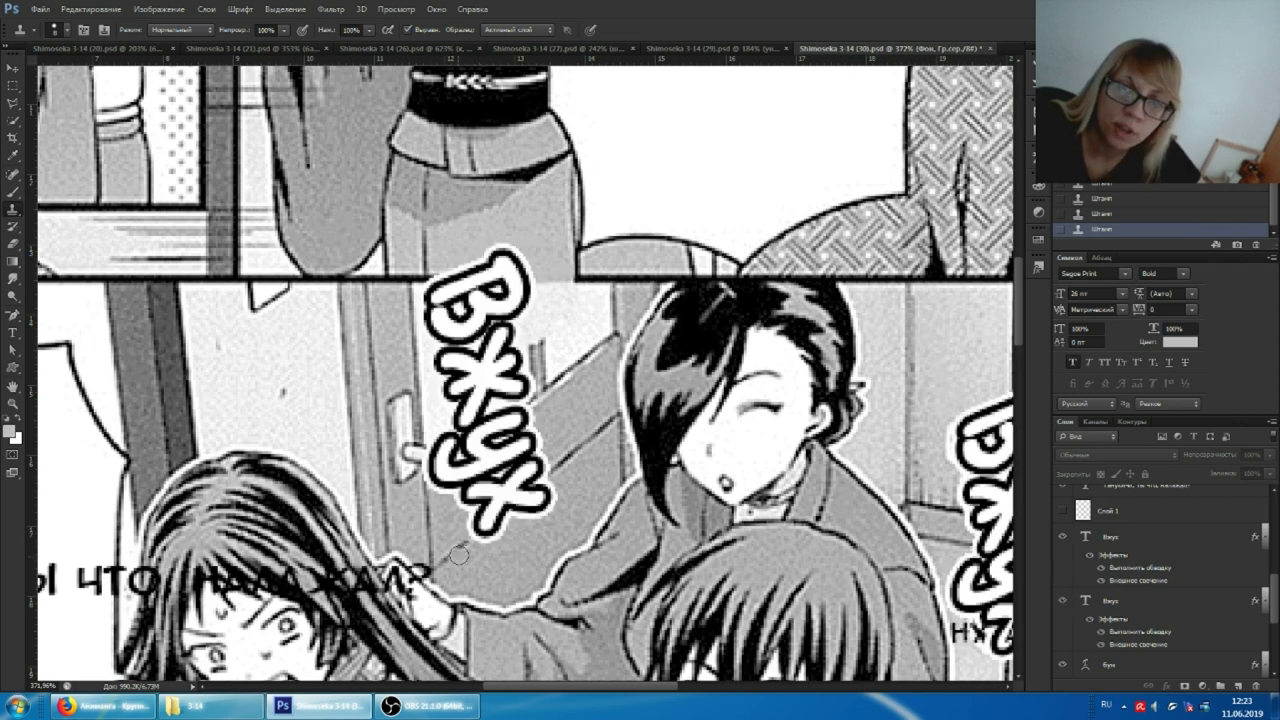
Clone background over the halo below the vertical Вжух and extend the grey bar upward
scroll(460, 552, up, 2)
drag(451, 550, 467, 516)
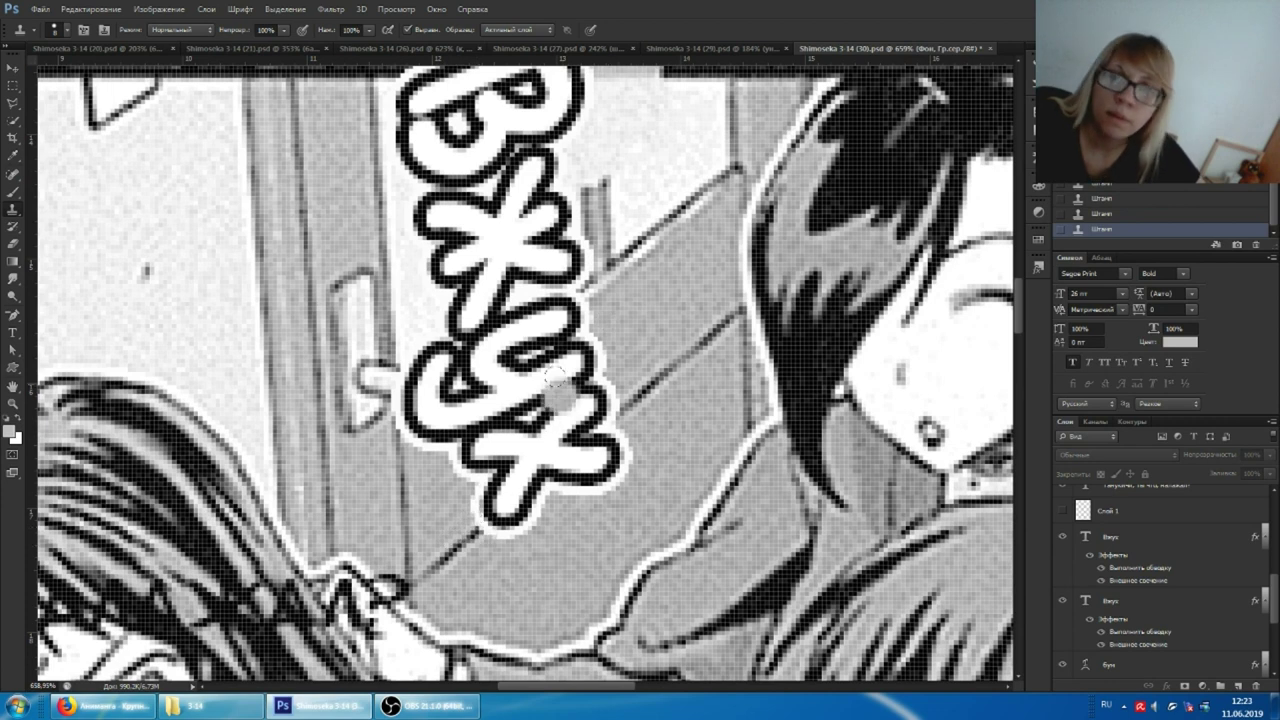
scroll(617, 300, up, 3)
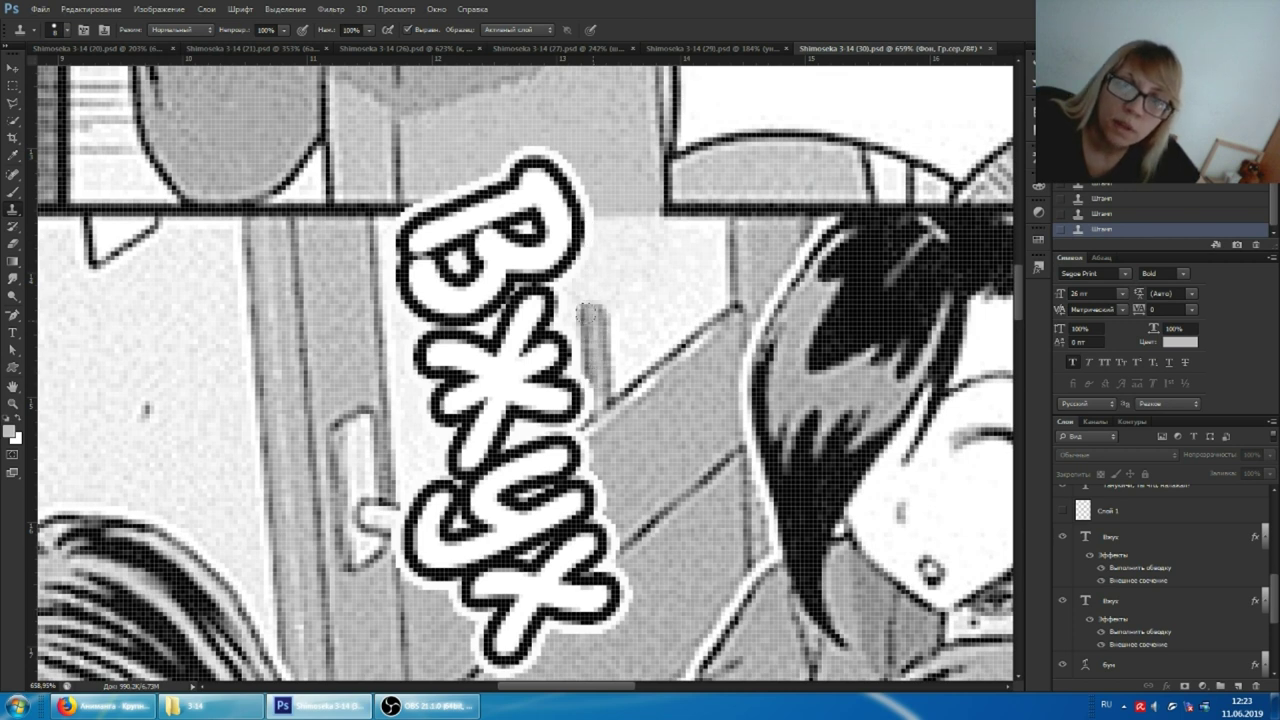
drag(587, 316, 588, 240)
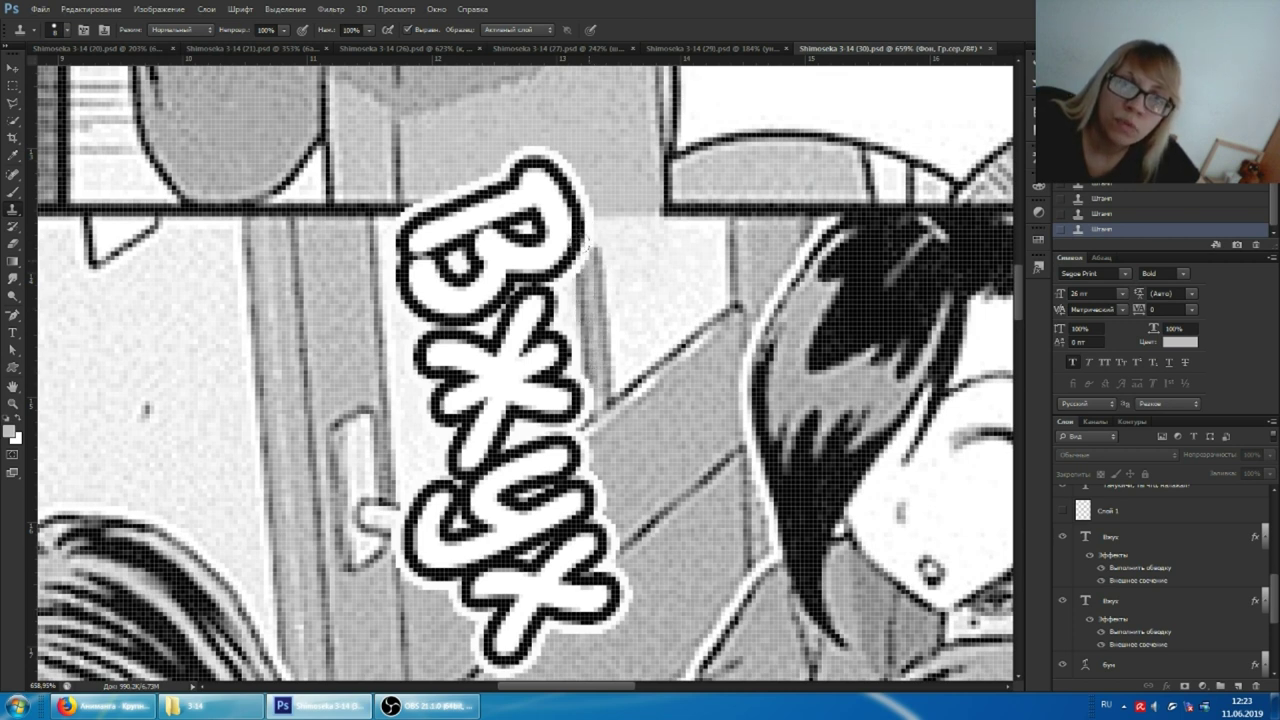
Paint out the grey strip and rebuild the black panel border into a continuous line
scroll(600, 260, up, 3)
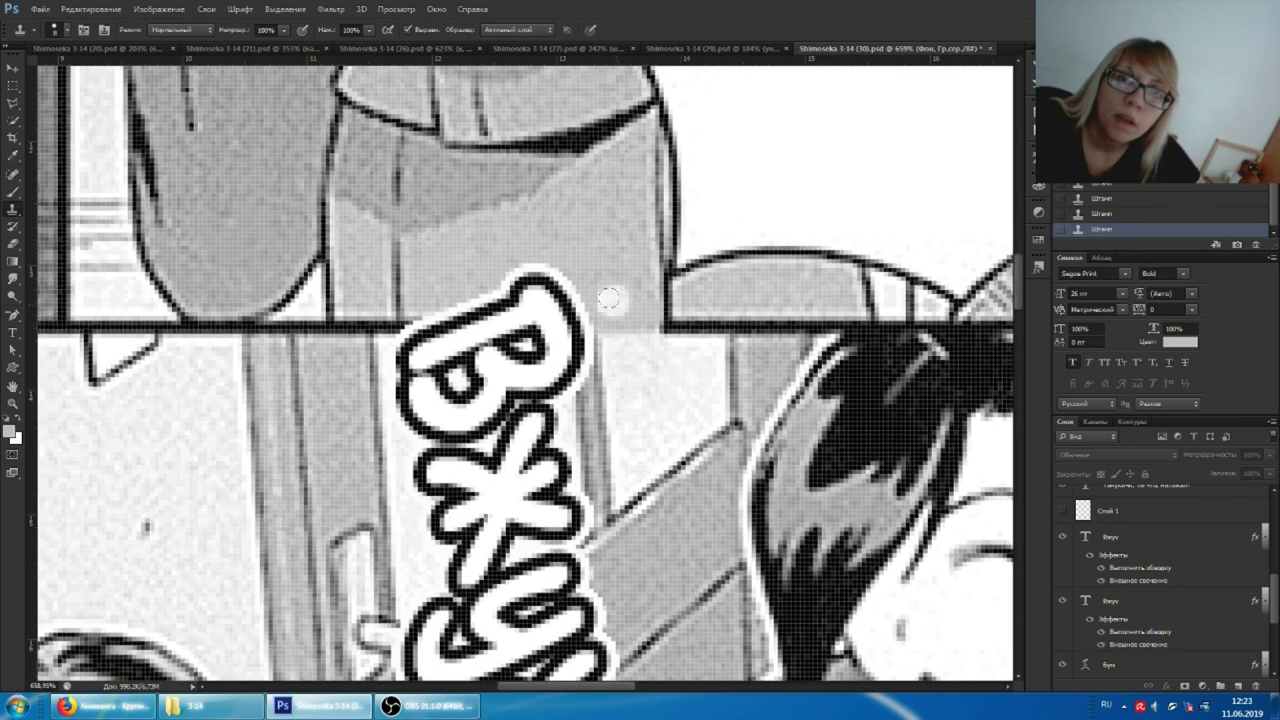
drag(740, 318, 697, 318)
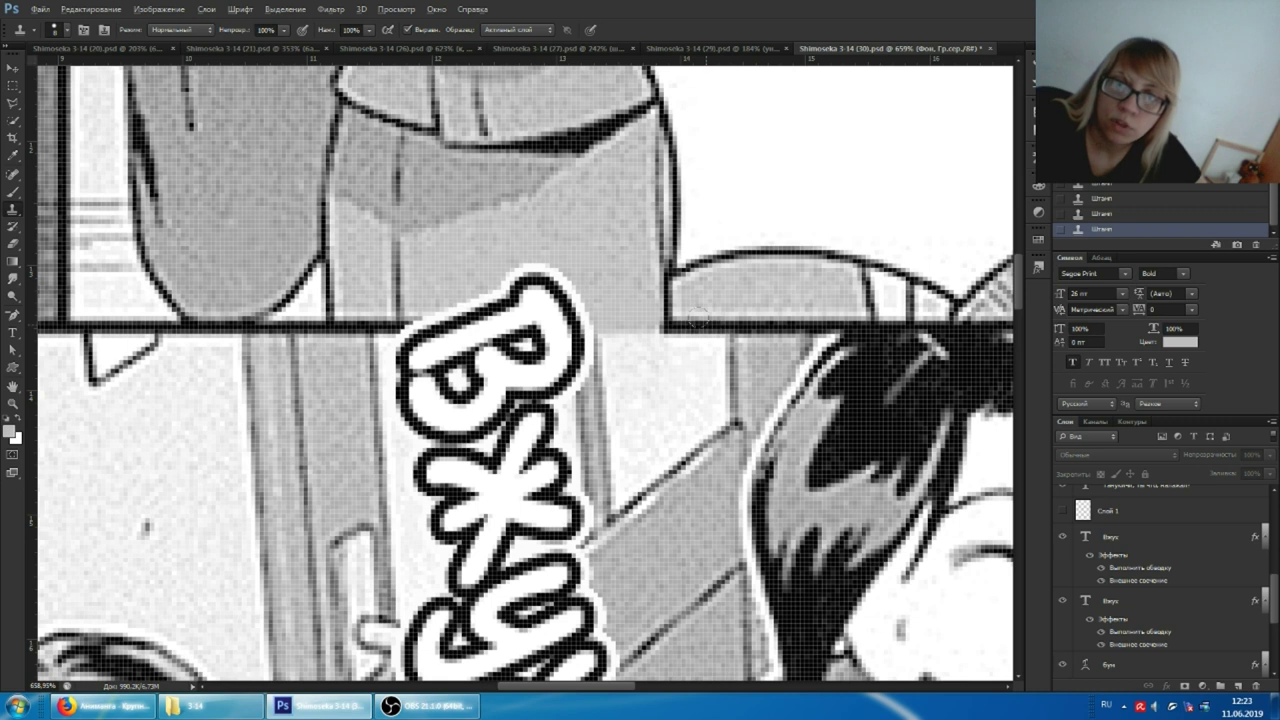
drag(705, 325, 637, 322)
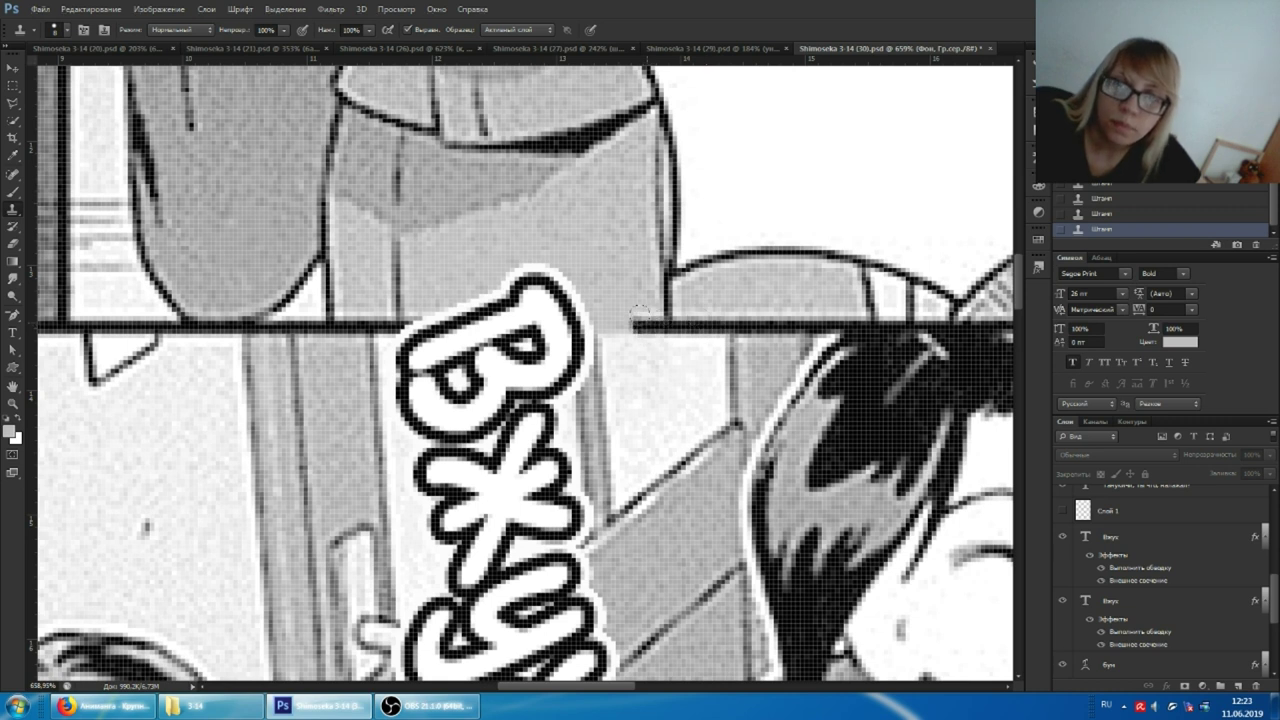
click(640, 315)
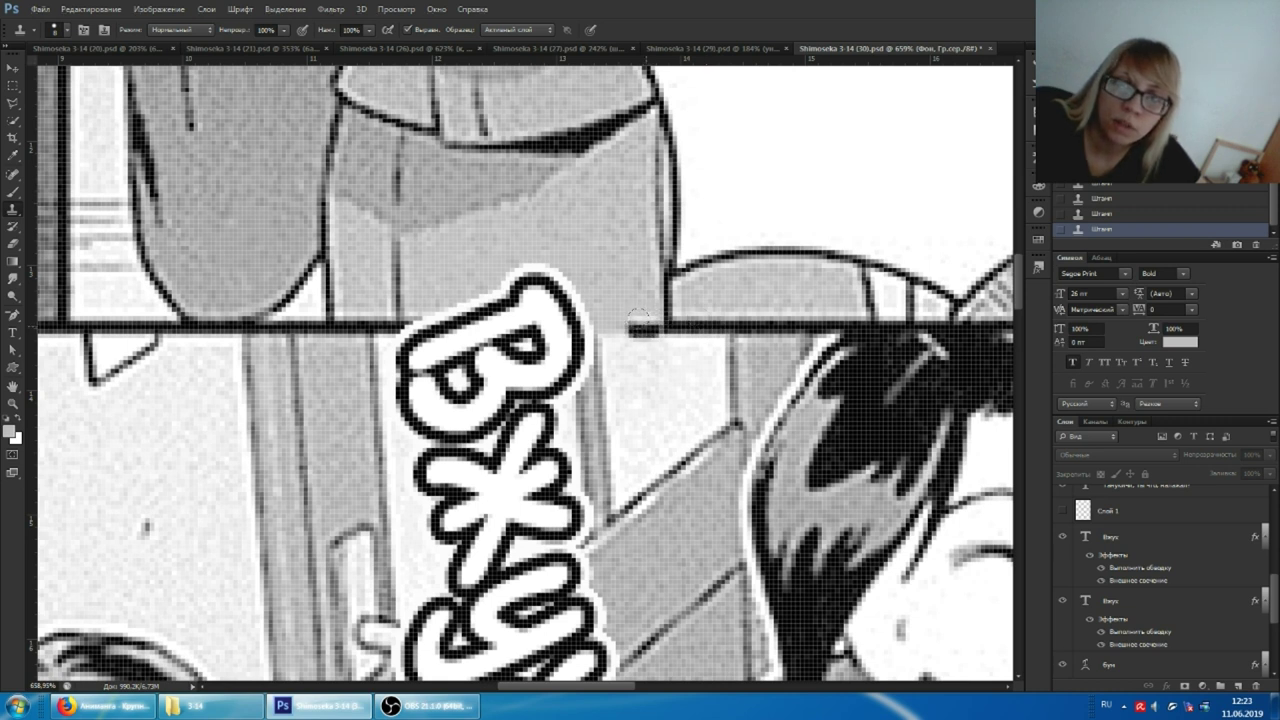
click(621, 310)
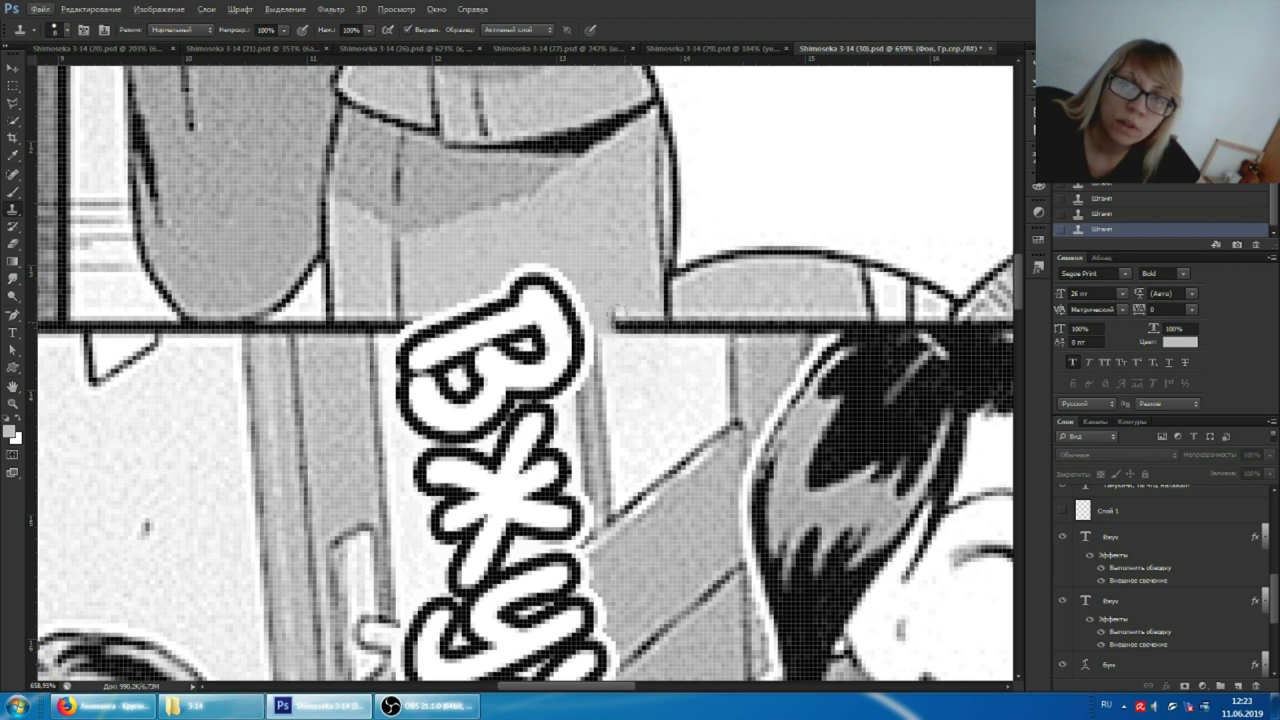
drag(612, 312, 610, 284)
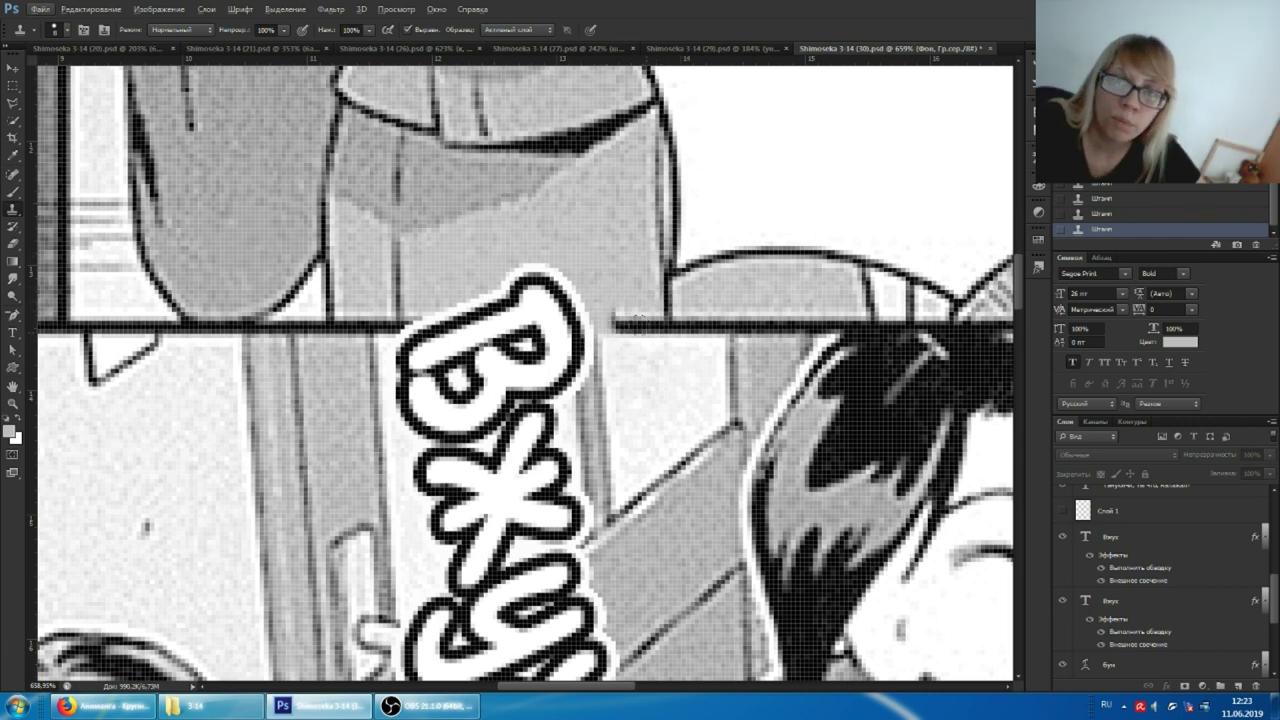
click(620, 330)
drag(618, 330, 600, 328)
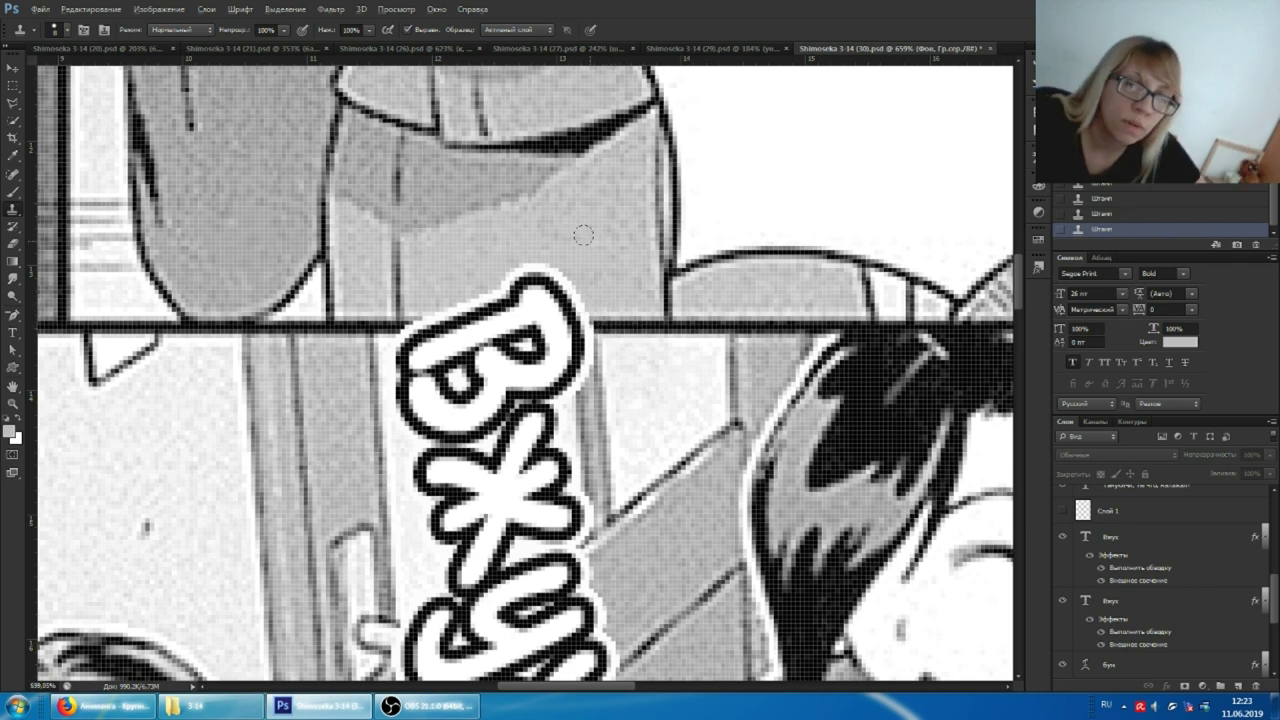
scroll(582, 234, down, 5)
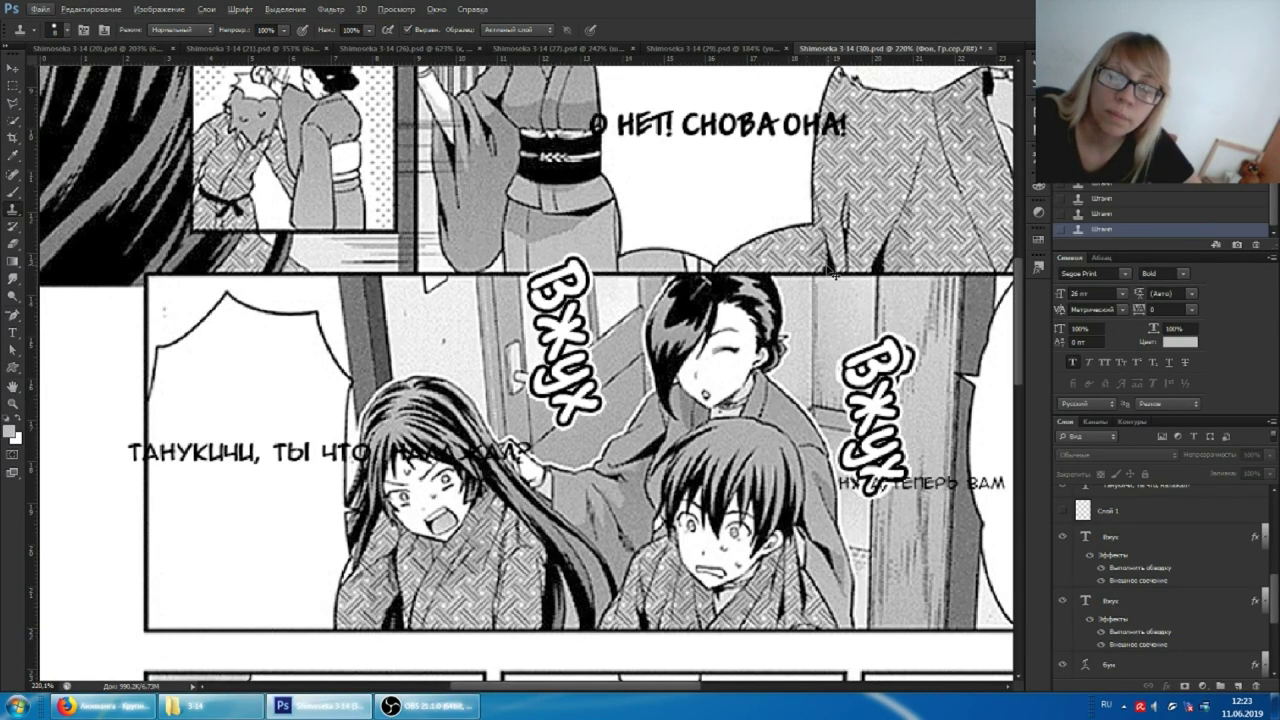
Hide and re-show the left Вжух layer to compare it with the artwork
scroll(835, 275, right, 3)
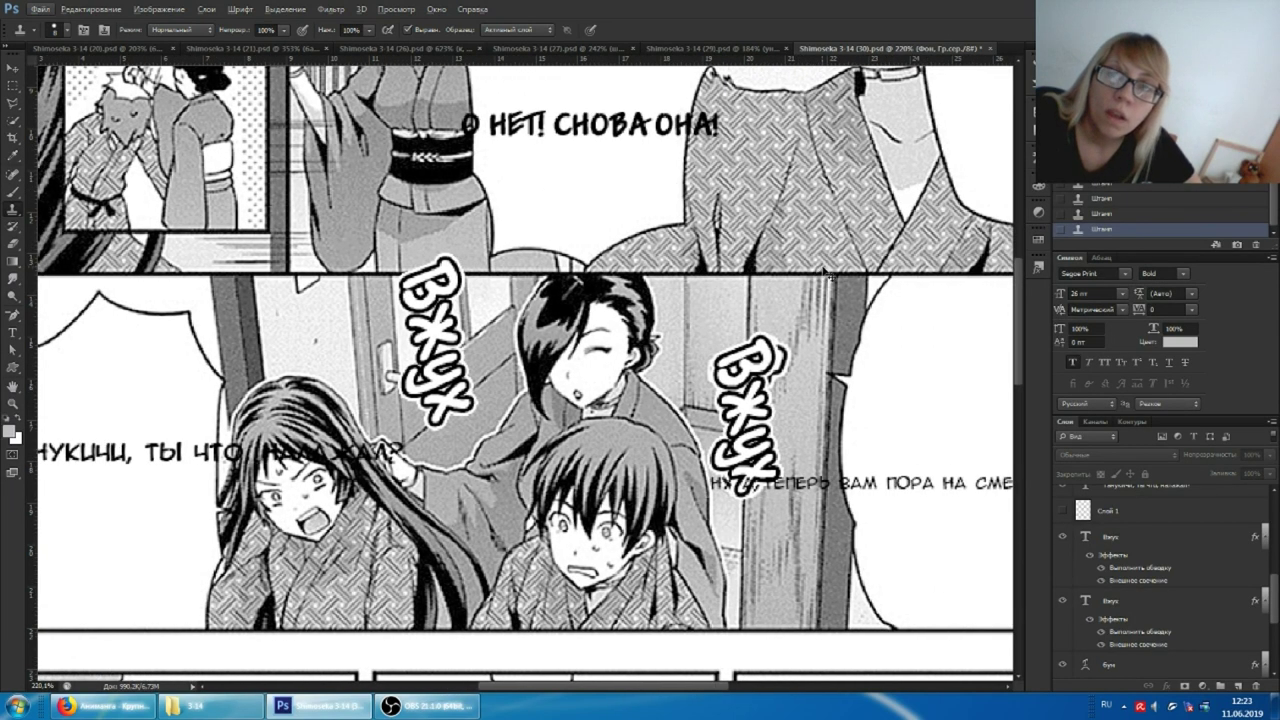
click(1063, 537)
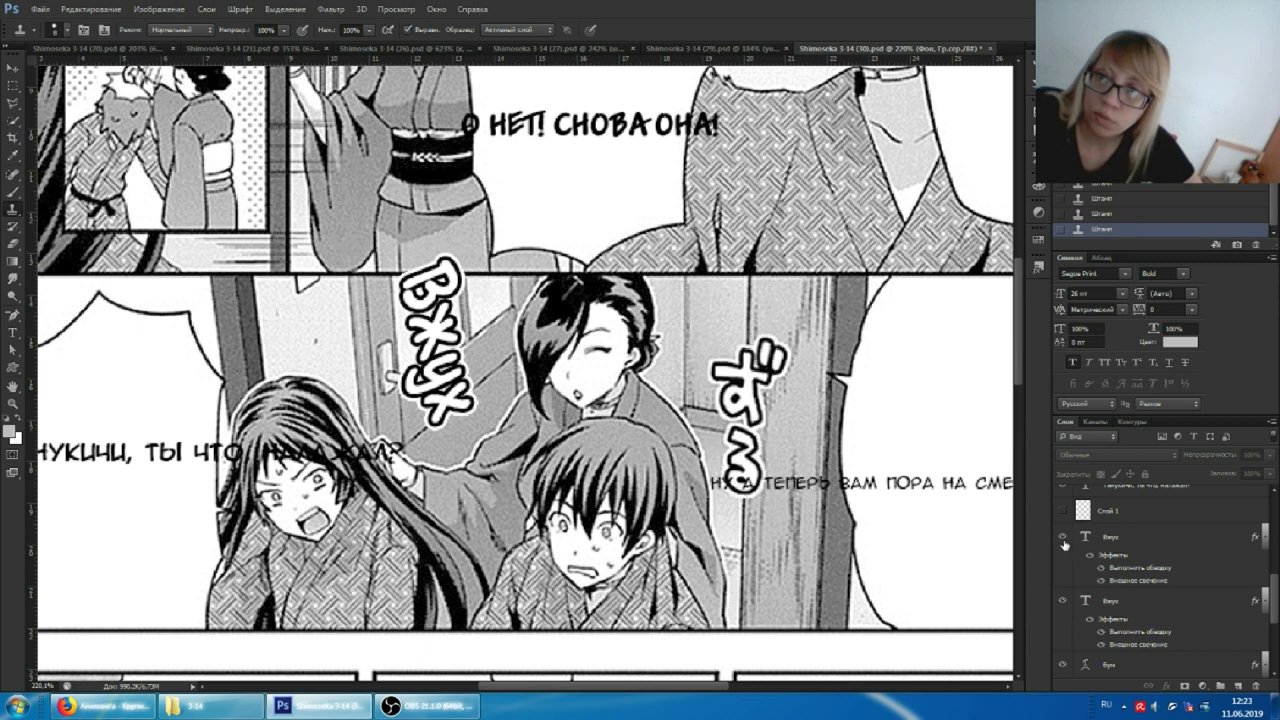
click(1062, 600)
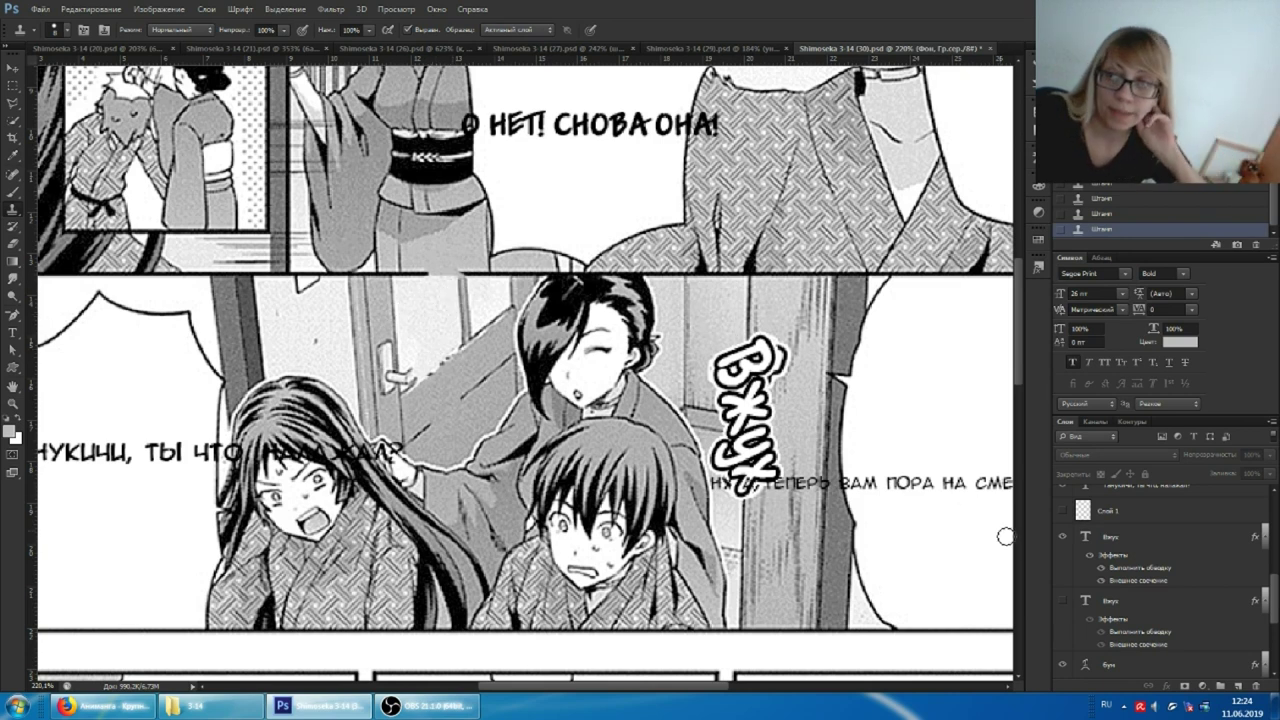
click(1063, 600)
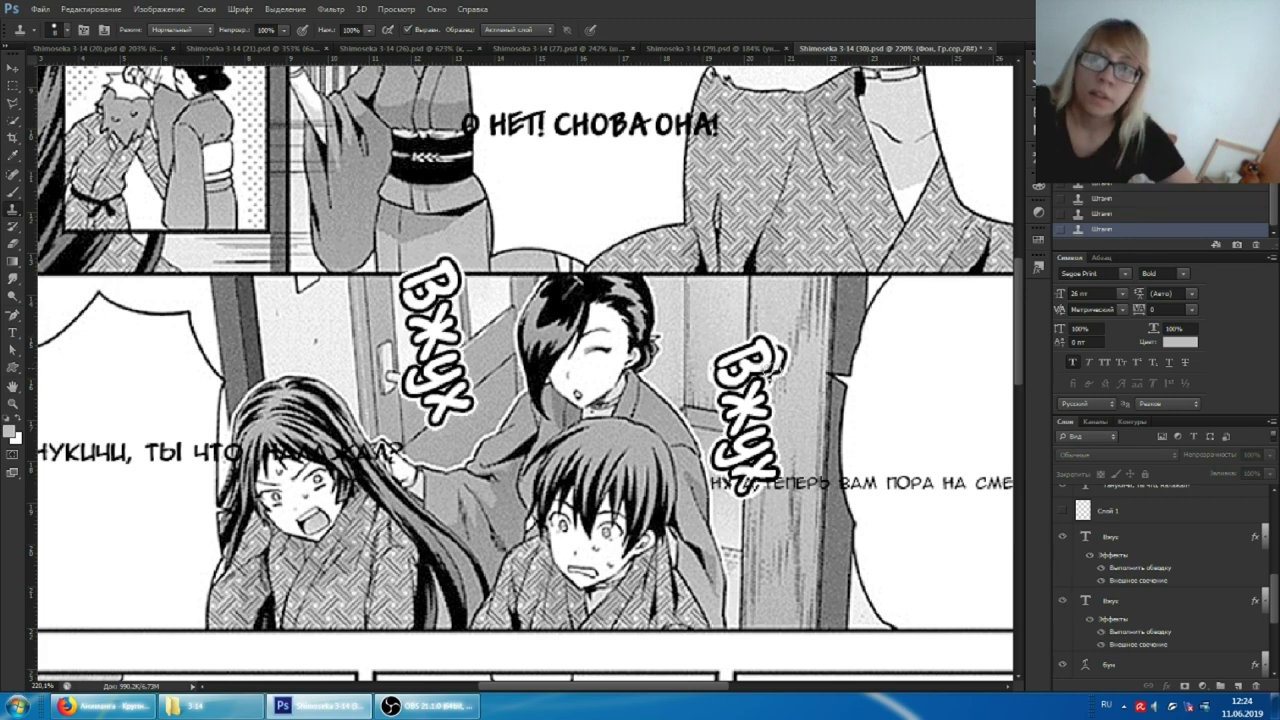
Move the long "Ну а теперь вам пора..." caption lower in the panel
scroll(760, 376, right, 2)
scroll(760, 376, right, 1)
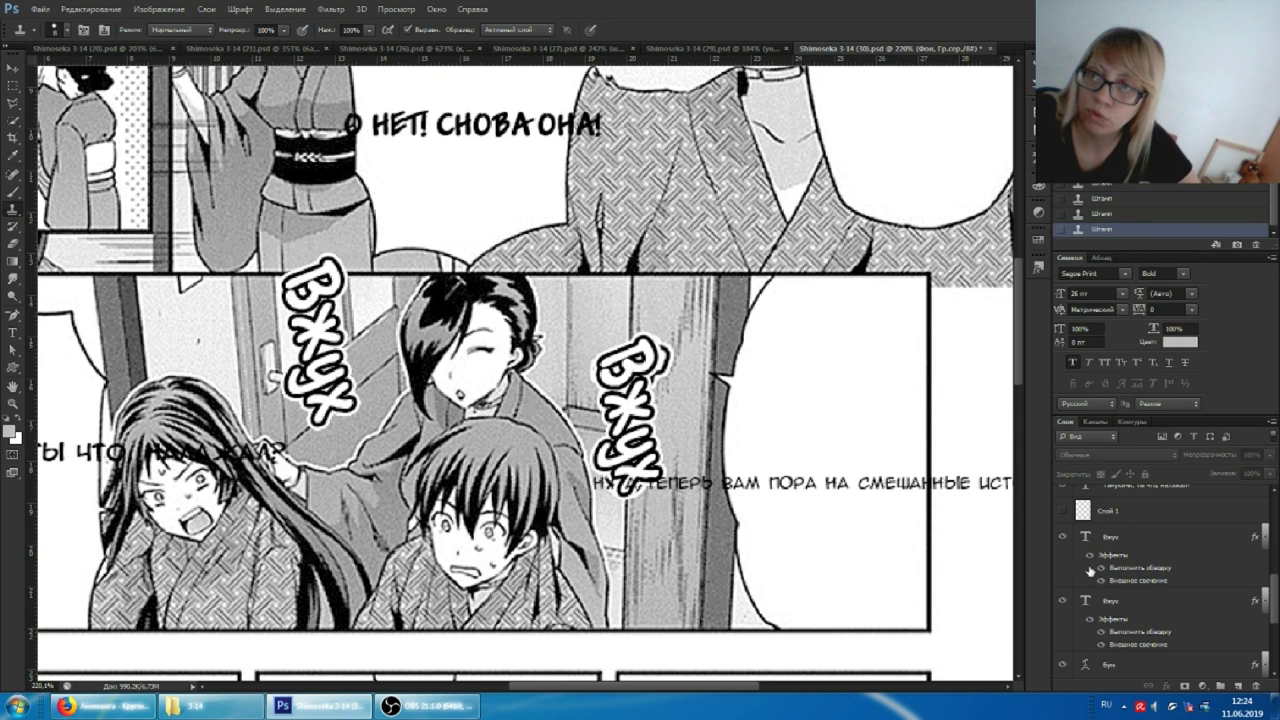
click(12, 333)
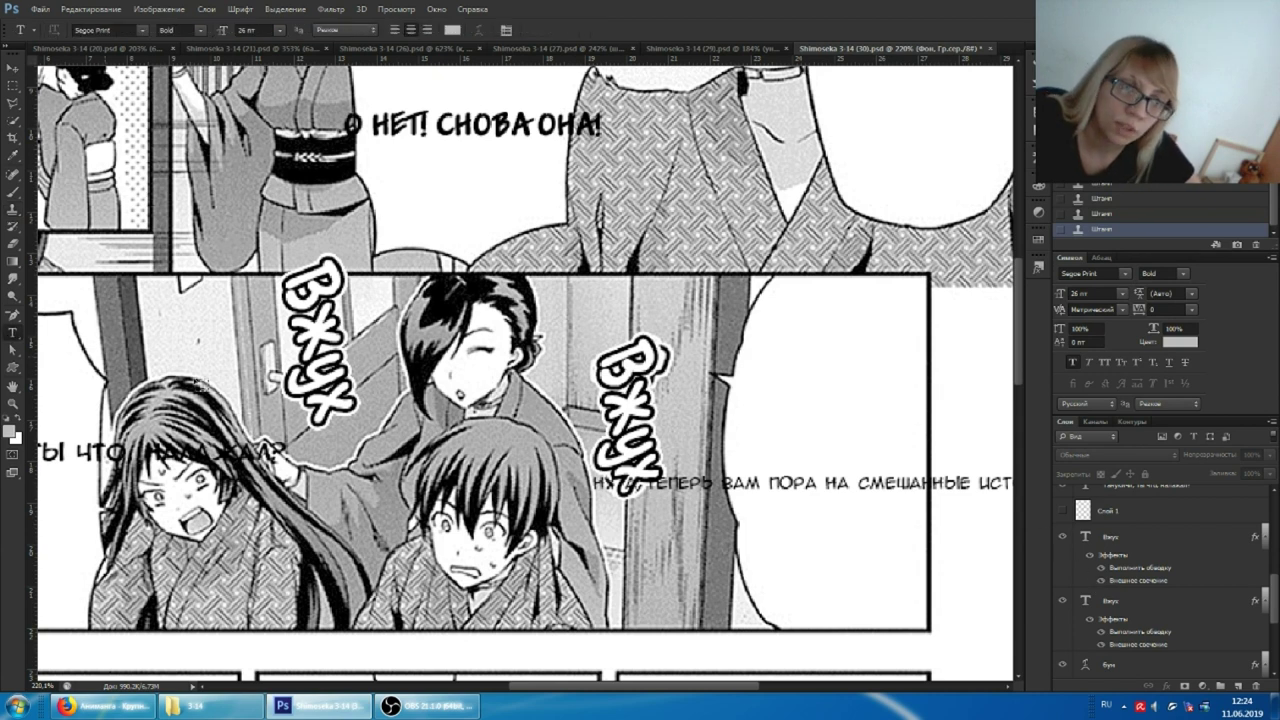
drag(851, 394, 891, 470)
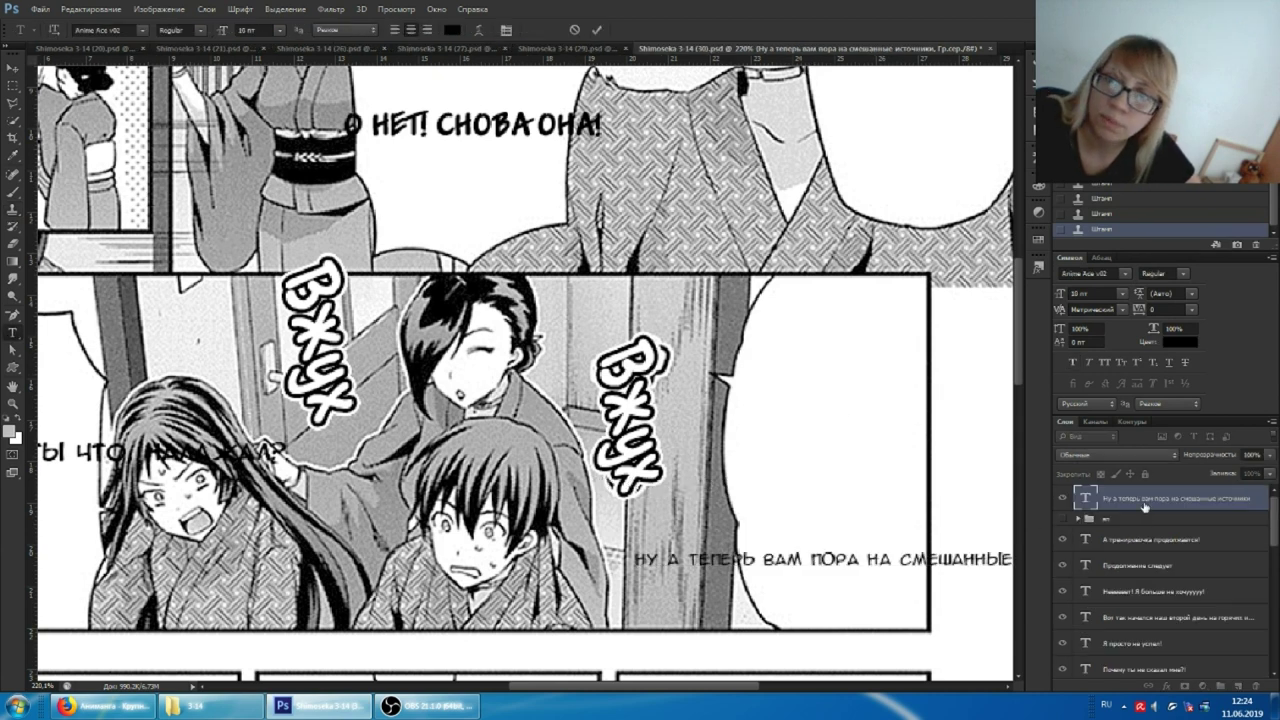
Select the Фон background layer and the Clone Stamp tool for retouching
scroll(1120, 610, down, 3)
scroll(1116, 614, down, 5)
scroll(1109, 648, down, 5)
click(1108, 666)
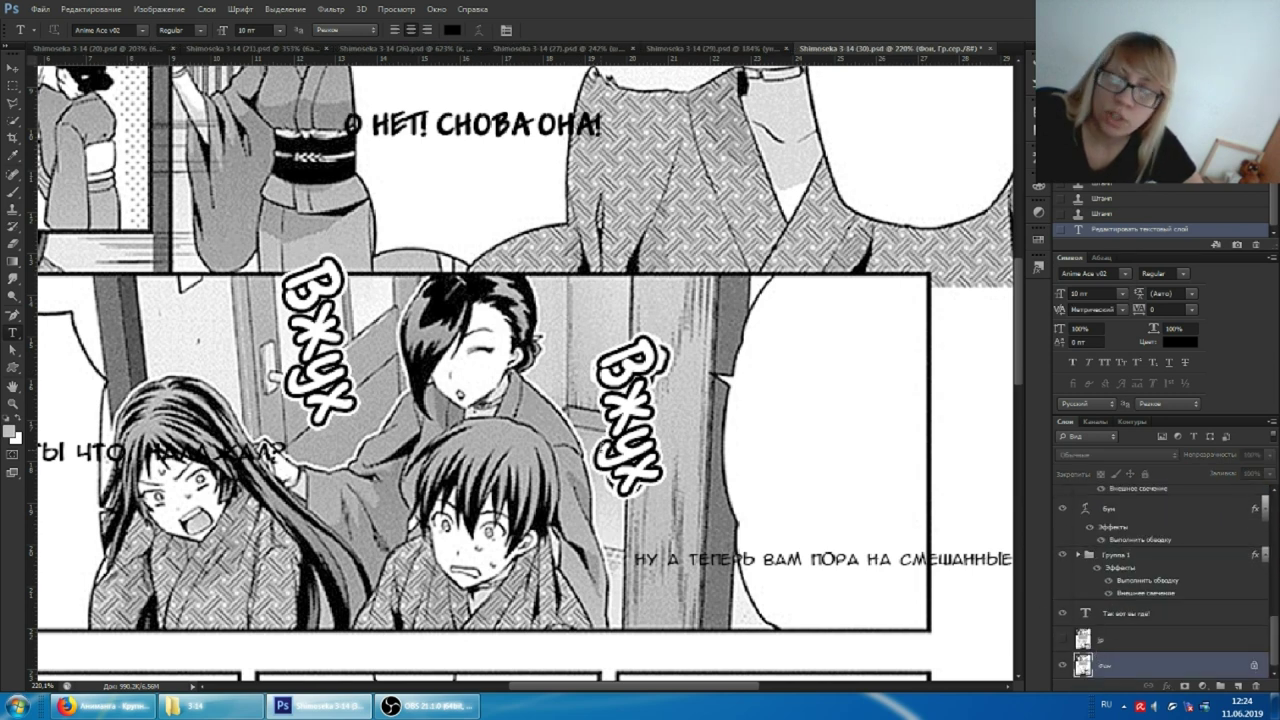
click(12, 210)
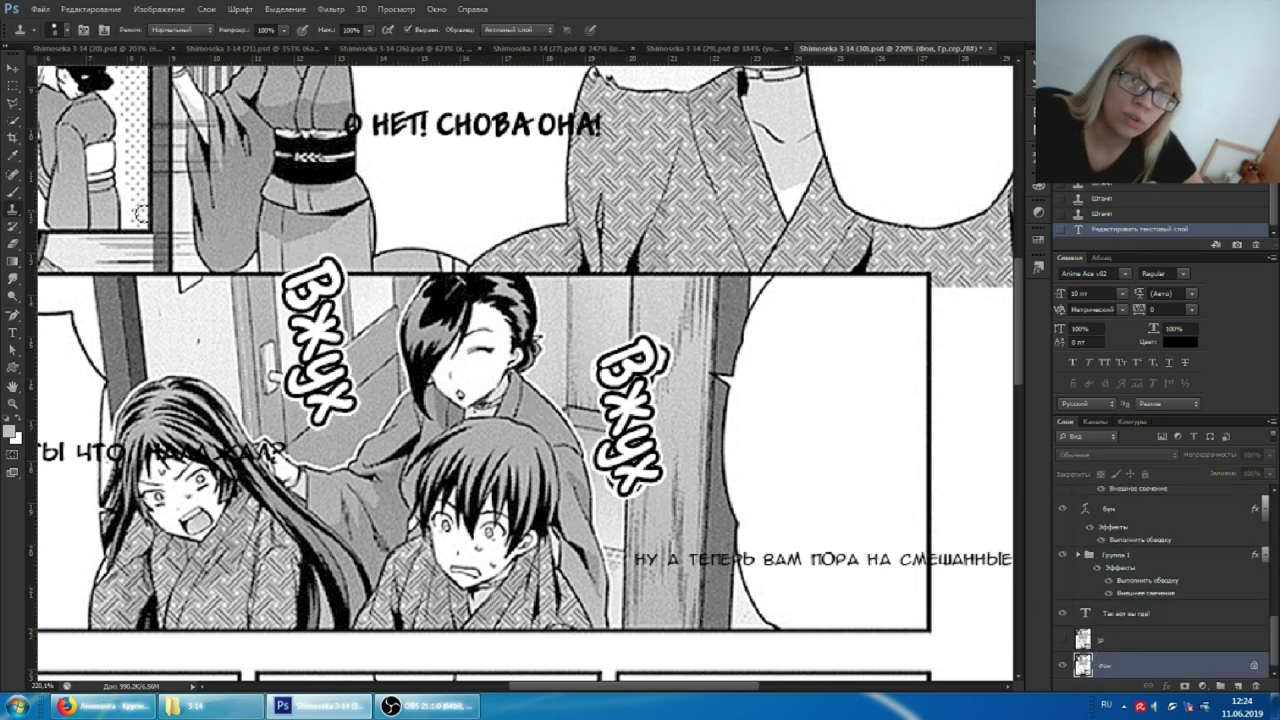
scroll(620, 335, up, 1)
scroll(667, 338, up, 1)
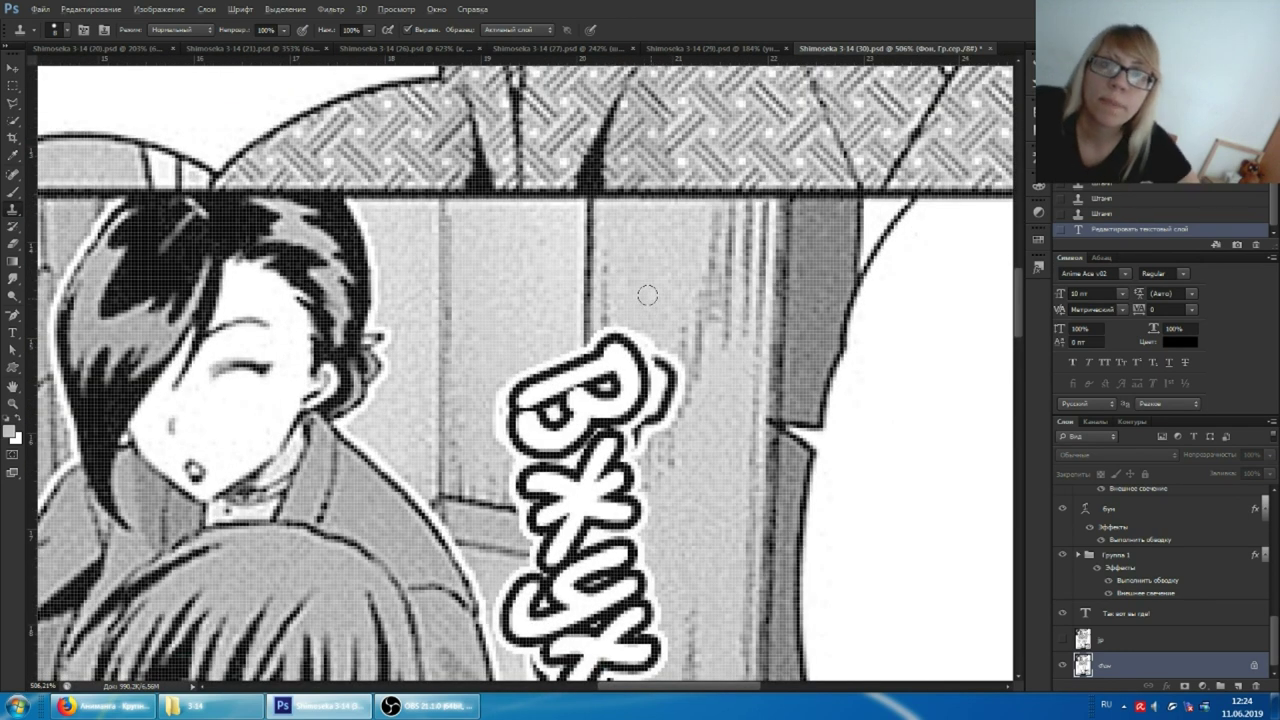
Sample a clean clone source and clone away the white bumps beside the В
key(alt)
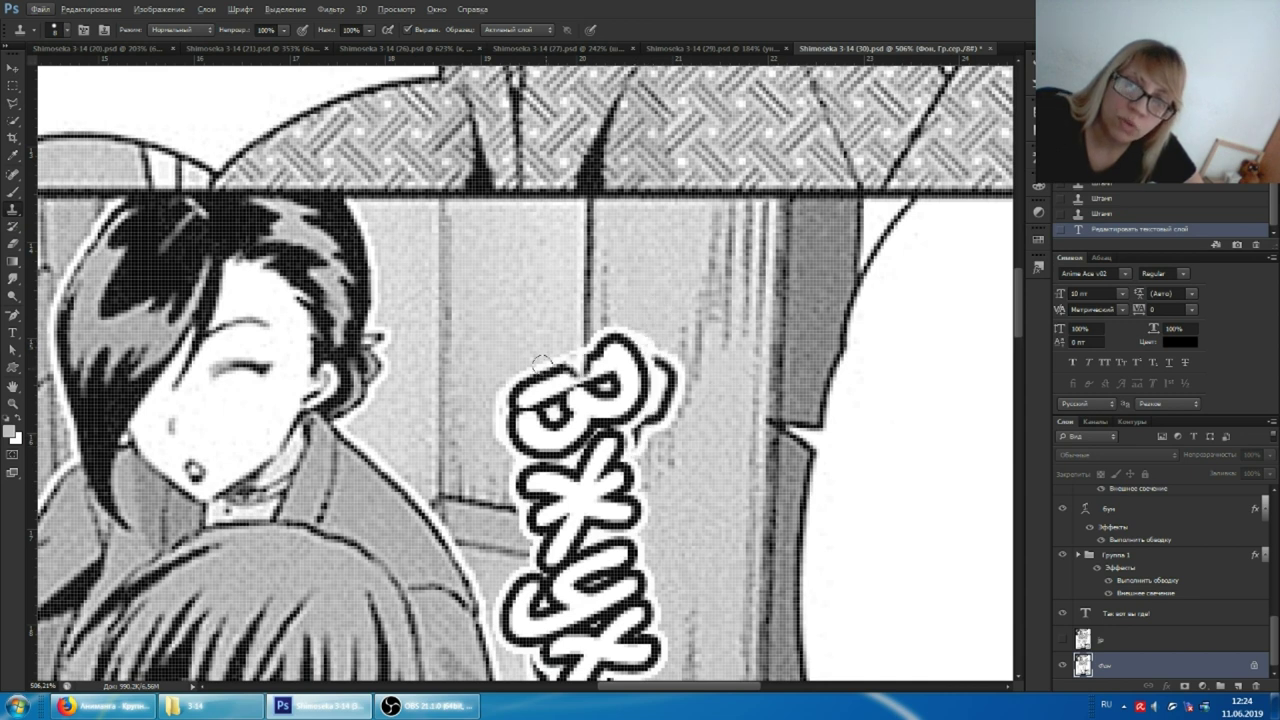
scroll(560, 472, down, 2)
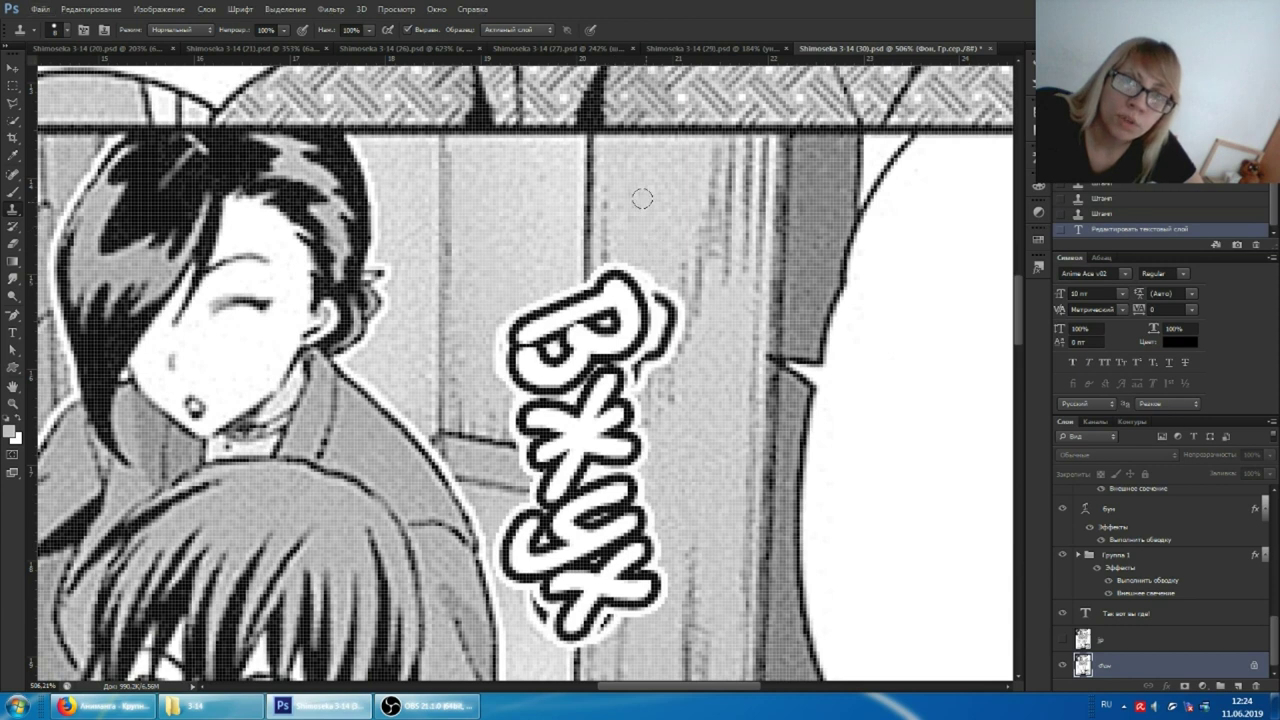
mouse_move(645, 268)
mouse_down()
mouse_move(668, 322)
mouse_move(640, 365)
mouse_up()
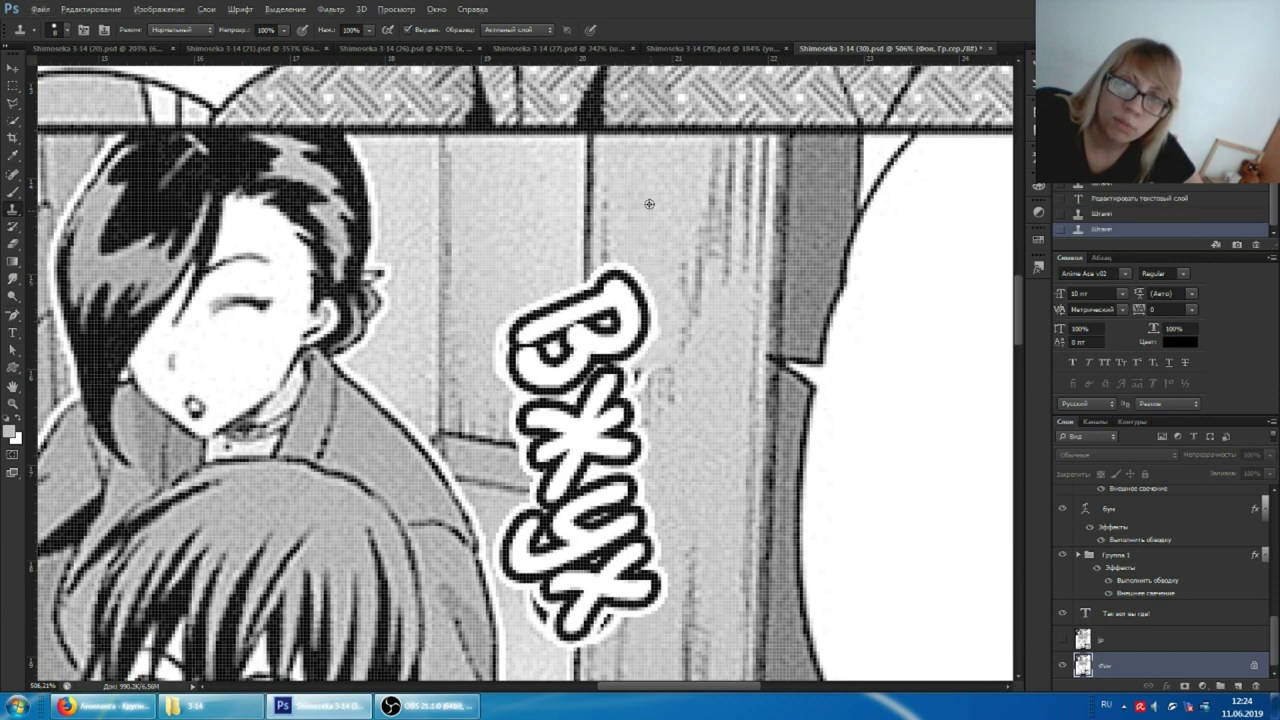
drag(645, 318, 632, 376)
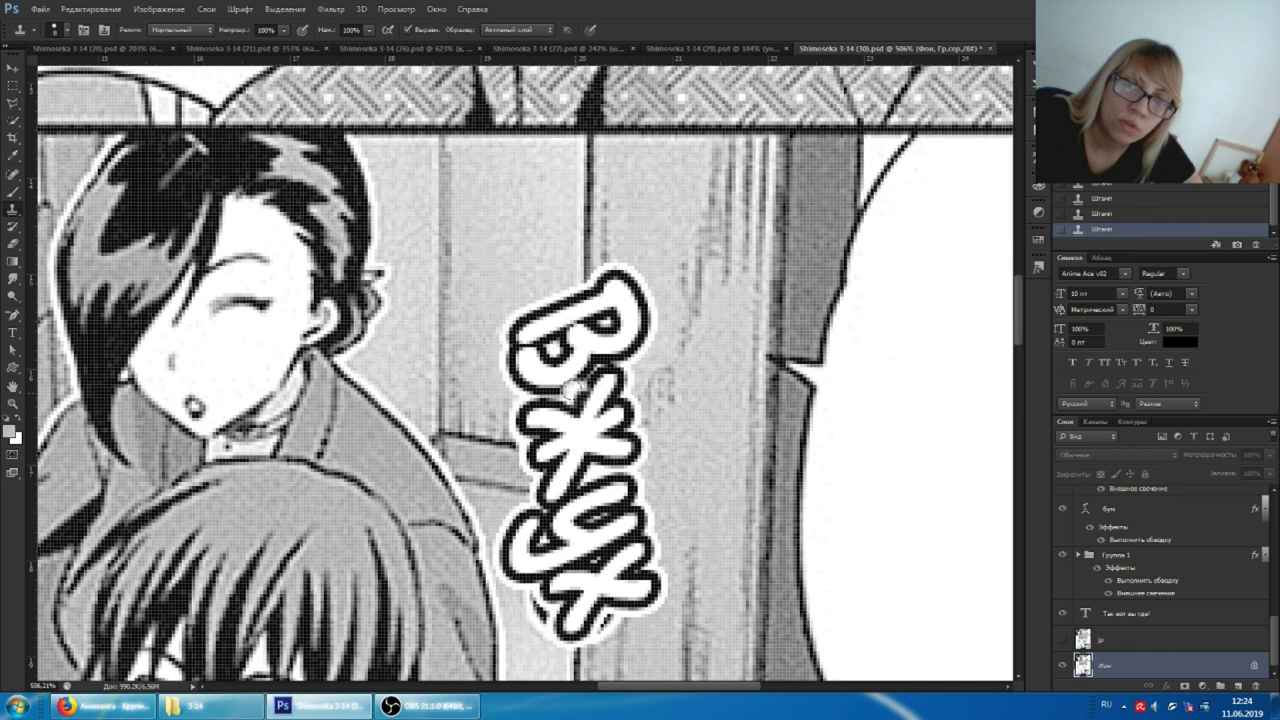
scroll(531, 595, down, 2)
scroll(531, 595, down, 2)
Clone over the stray outline near the х and resample clean texture
drag(541, 558, 530, 476)
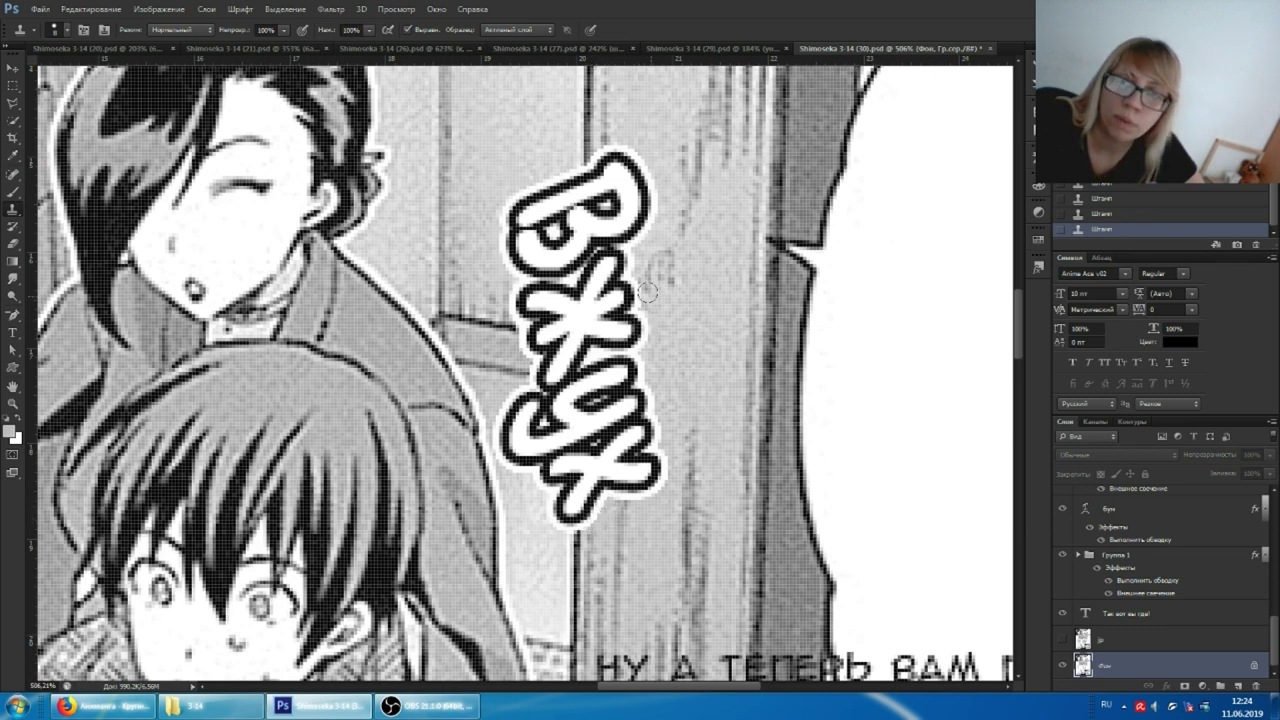
scroll(645, 325, up, 1)
scroll(650, 325, up, 1)
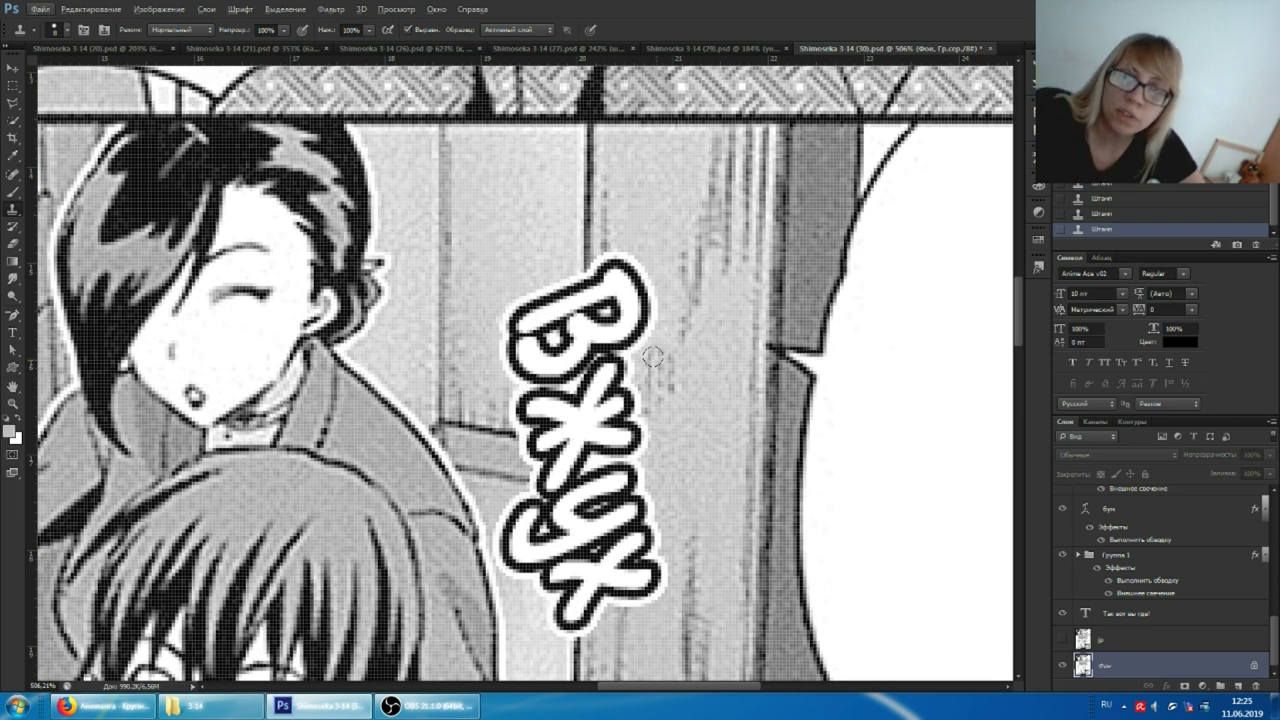
key(alt)
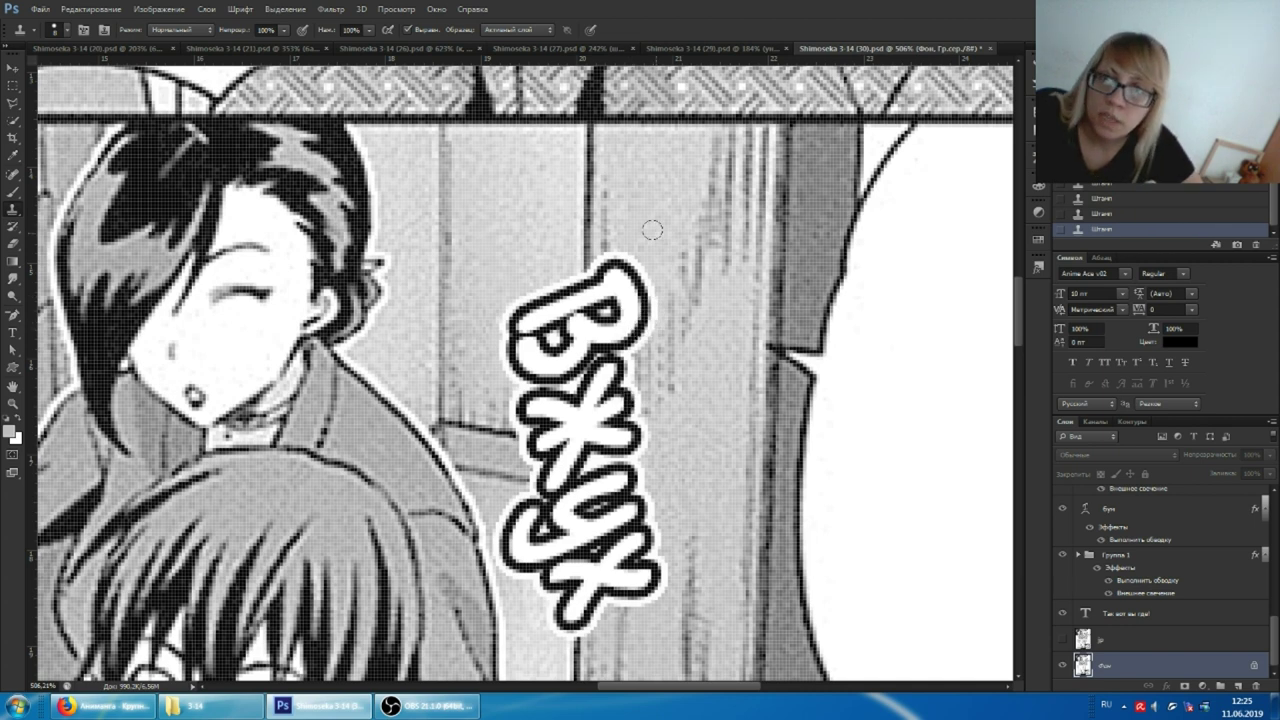
scroll(652, 230, down, 3)
scroll(690, 265, down, 3)
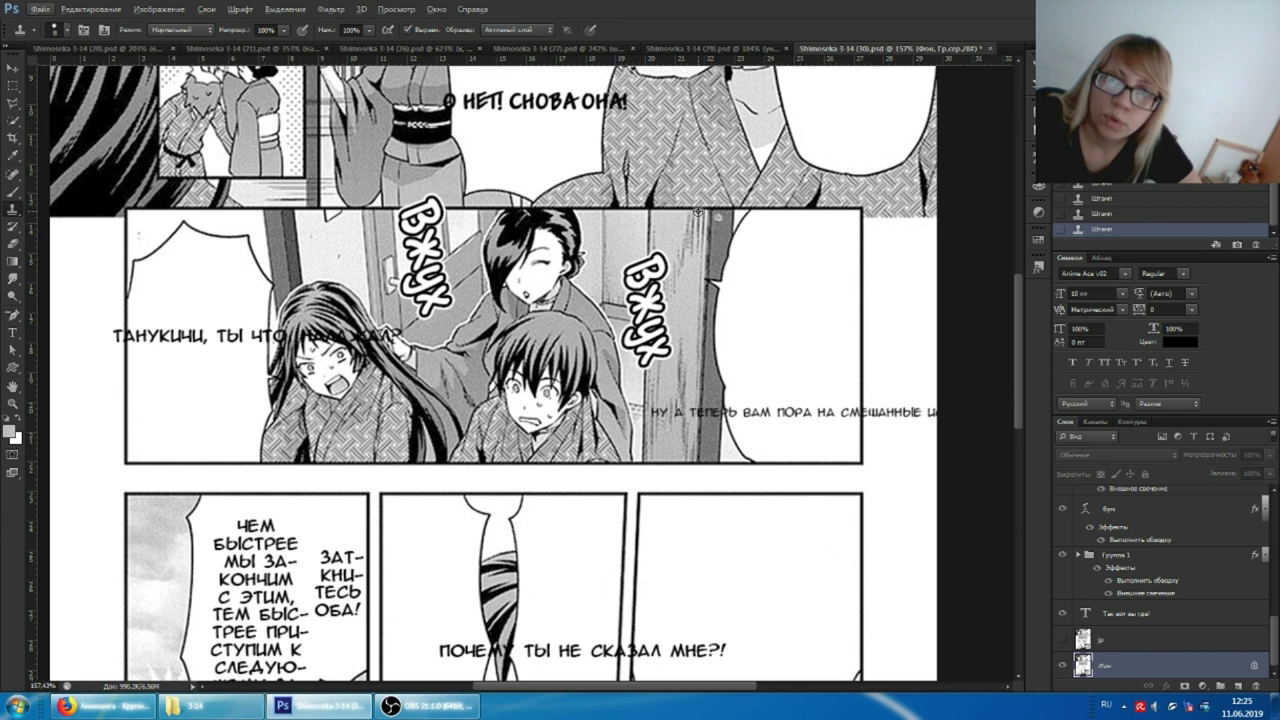
scroll(745, 210, up, 2)
scroll(1112, 585, up, 2)
scroll(1110, 582, up, 3)
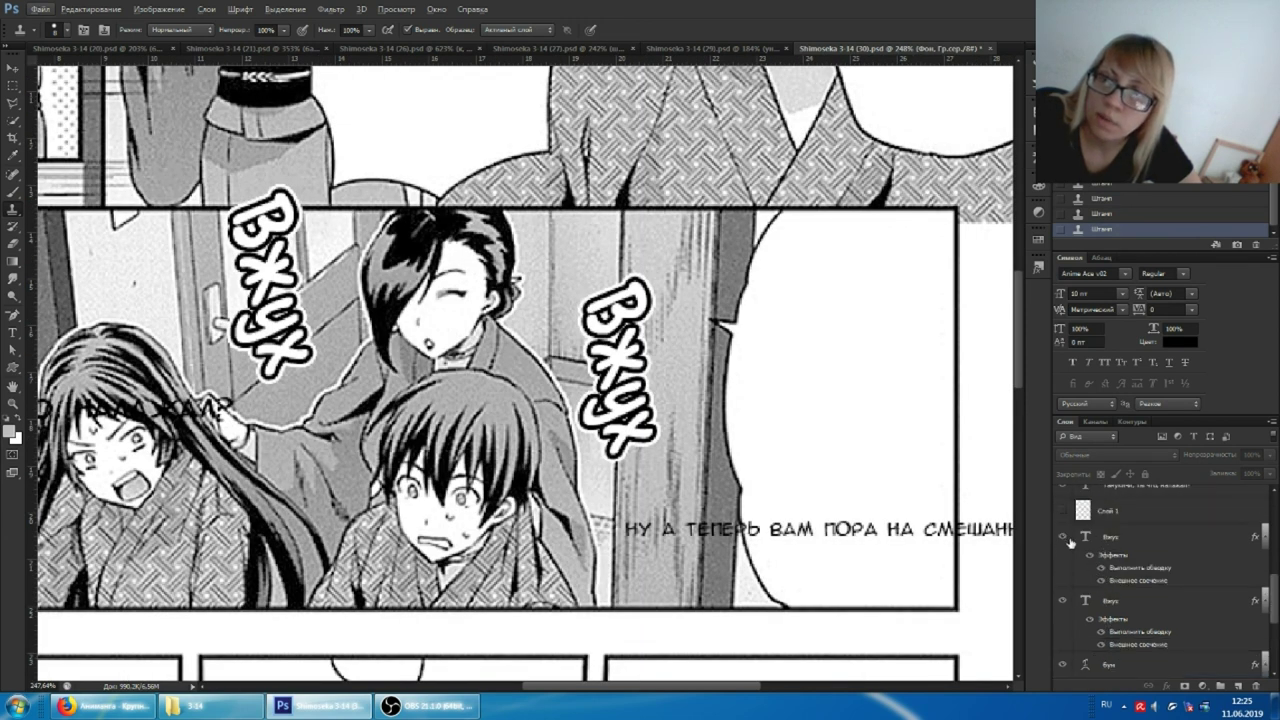
click(1064, 537)
click(1064, 537)
click(1064, 537)
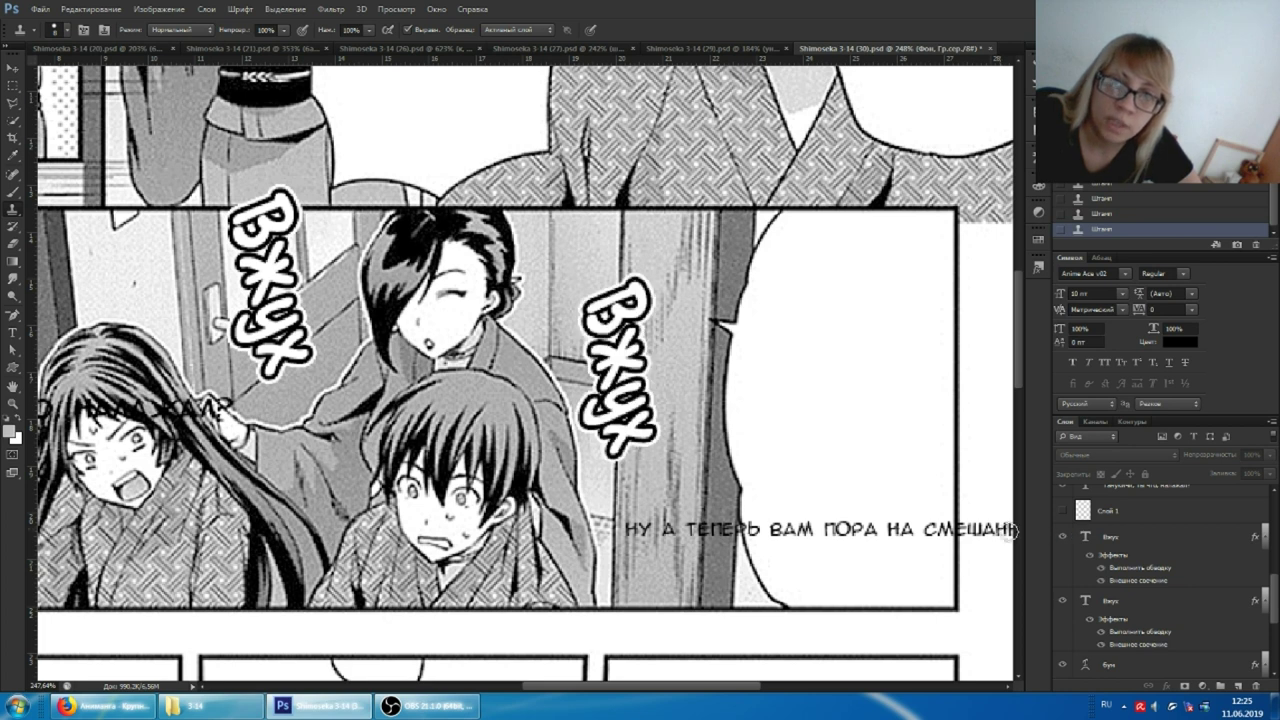
click(1062, 537)
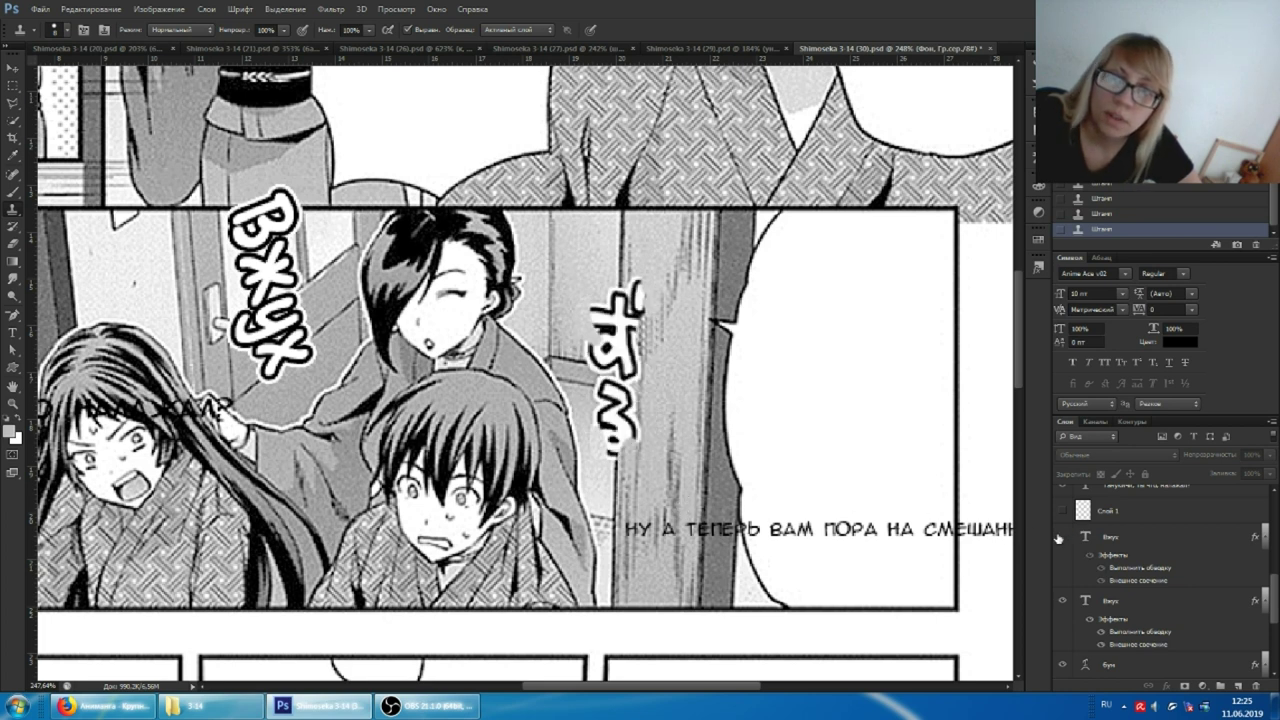
click(1062, 537)
click(1062, 537)
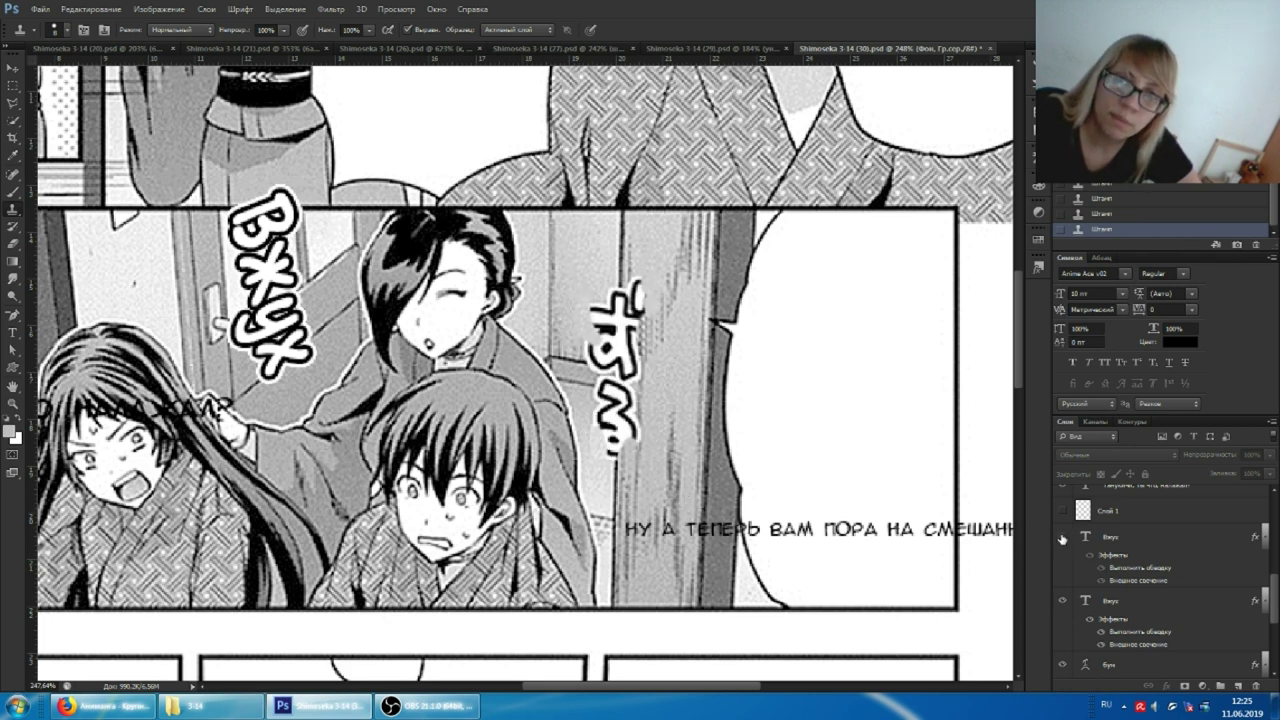
click(1062, 537)
scroll(705, 367, up, 2)
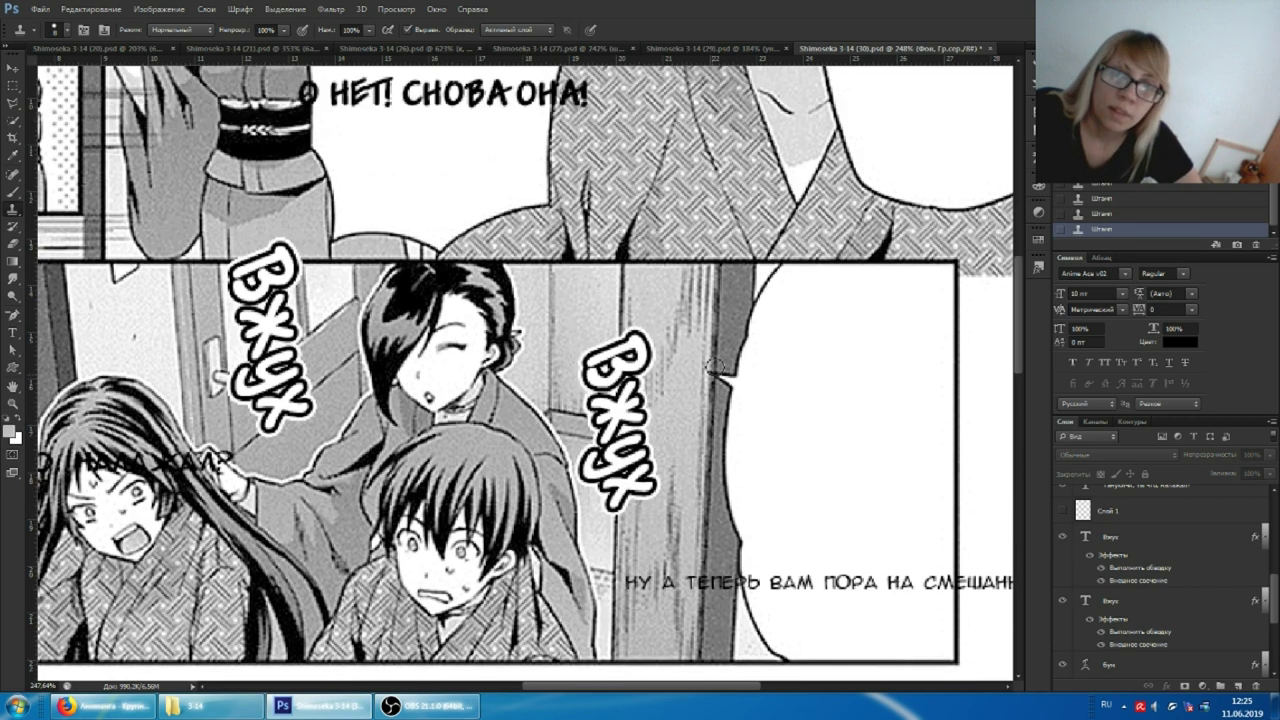
scroll(705, 367, up, 2)
scroll(700, 367, left, 1)
scroll(699, 375, left, 1)
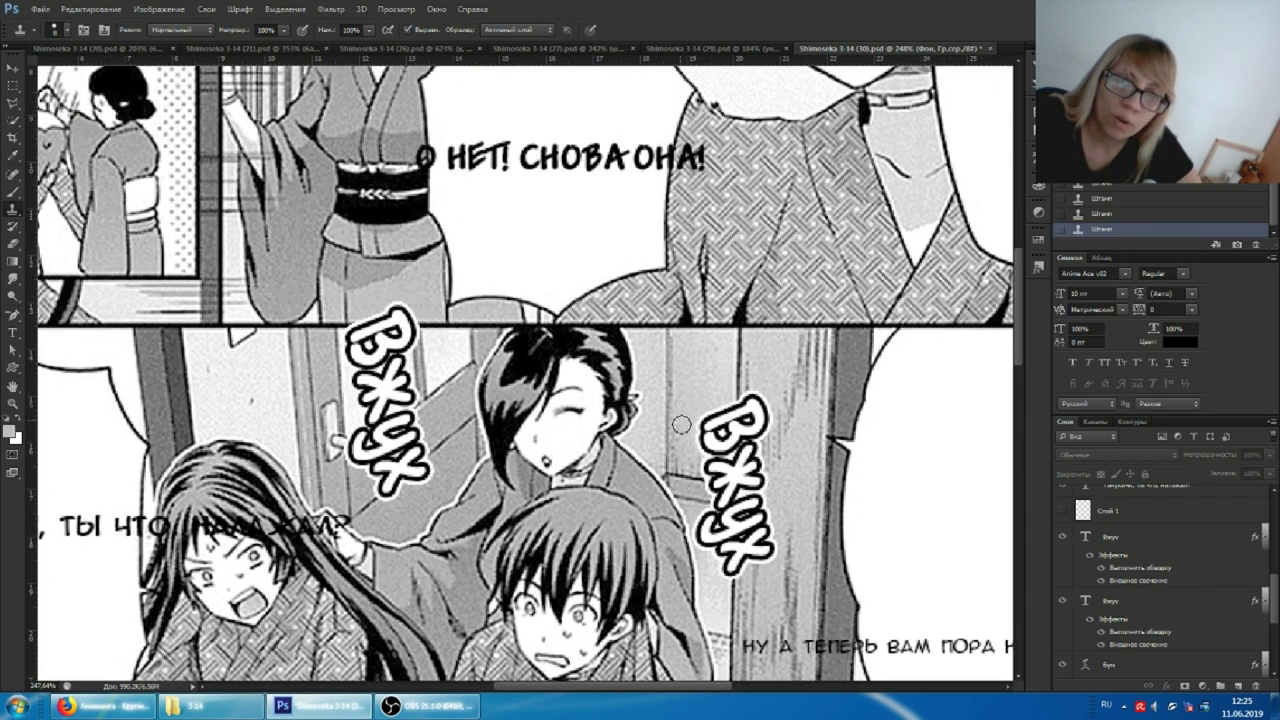